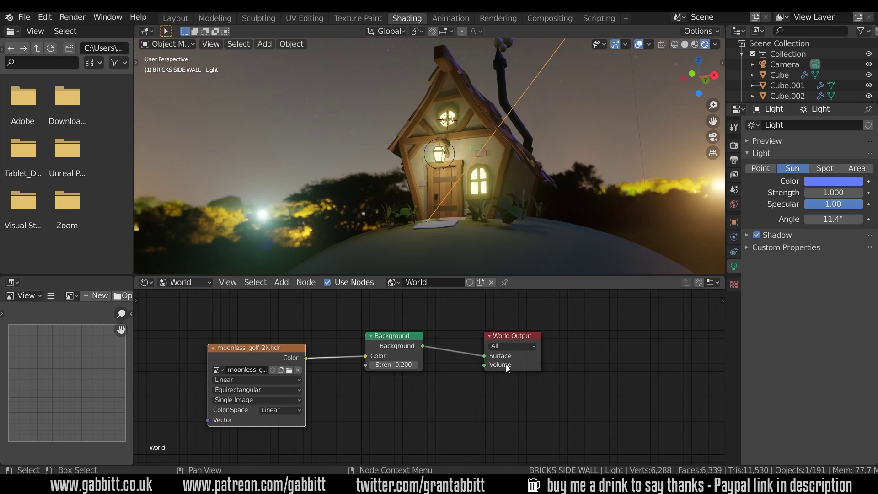
Add a Principled Volume node below Background and connect it to the World Output's Volume socket
click(417, 433)
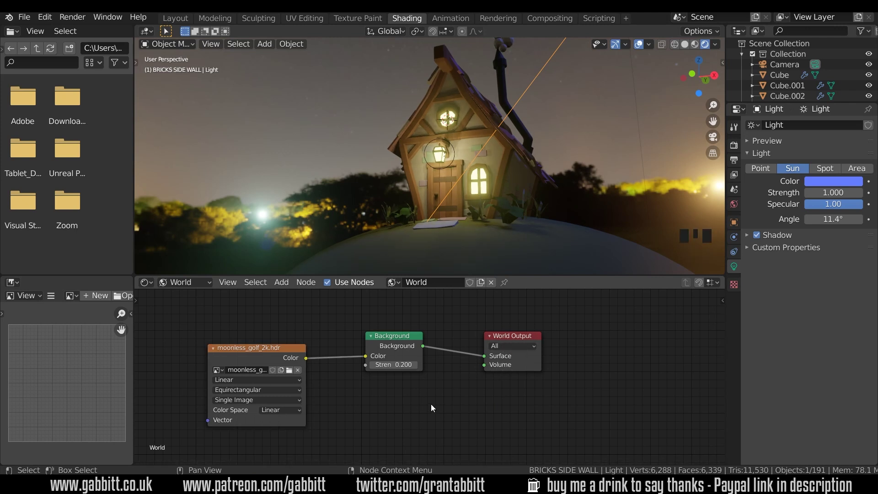
key(shift+a)
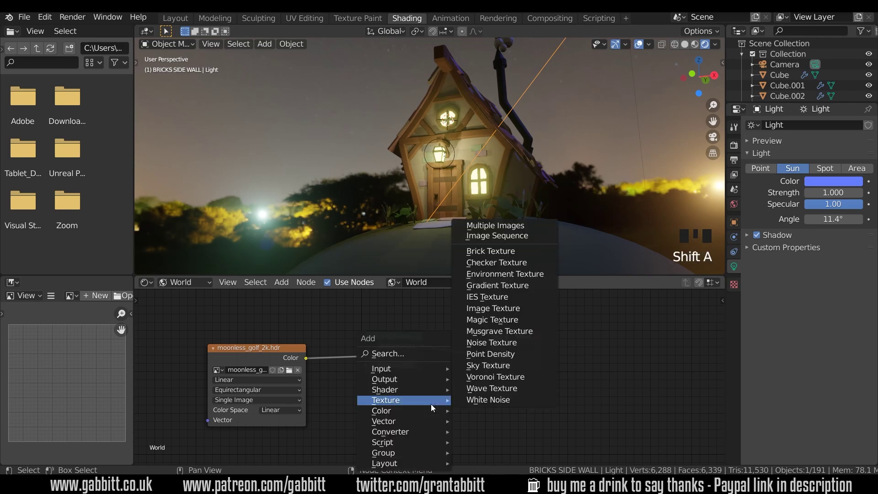
mouse_move(424, 393)
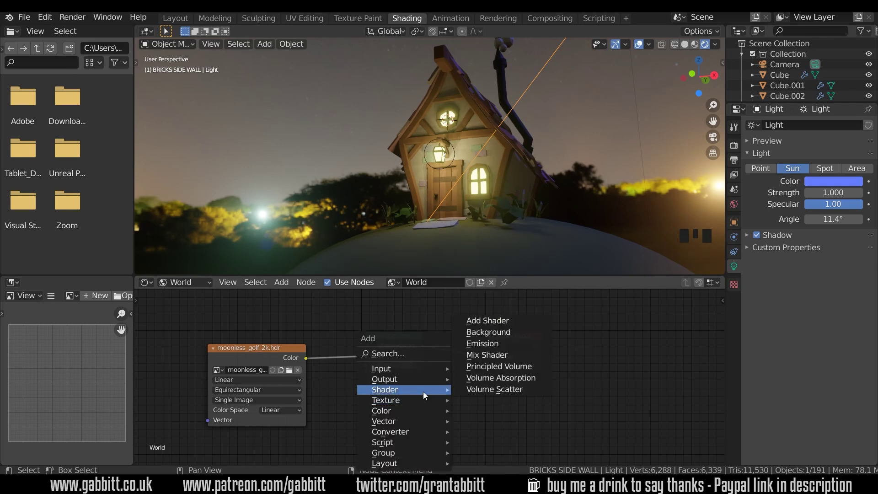
click(506, 371)
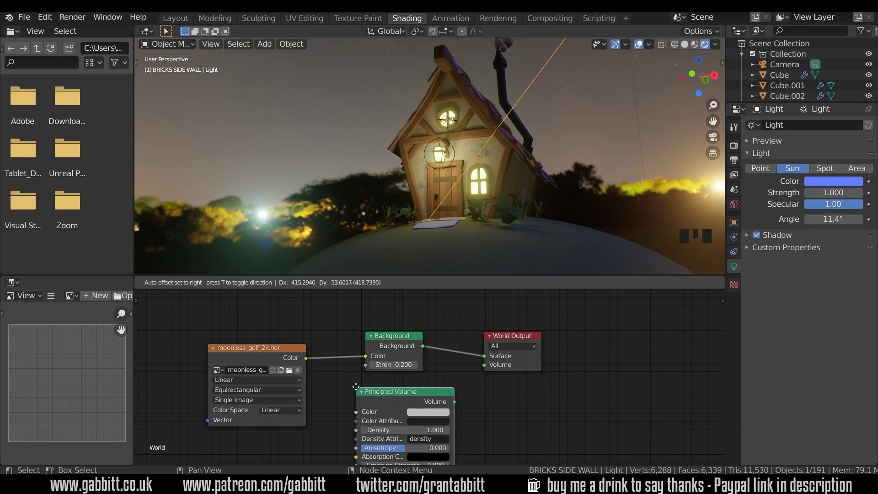
click(362, 390)
middle_drag(420, 390, 419, 352)
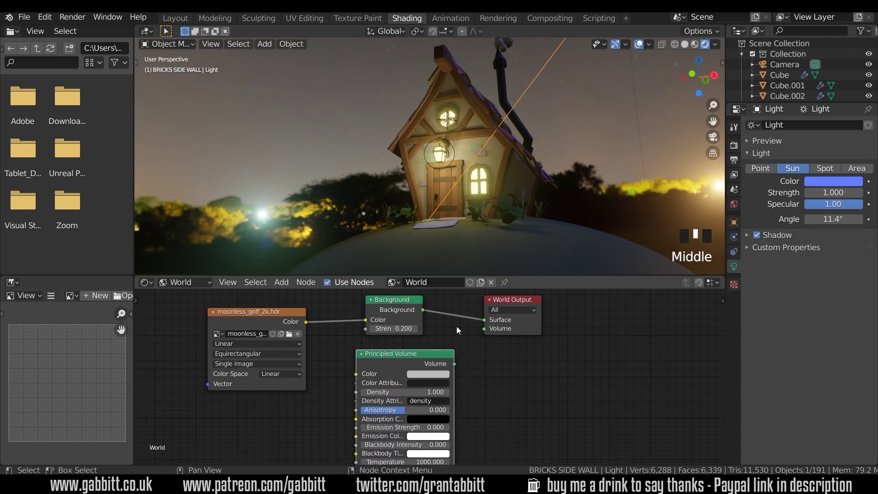
drag(452, 276, 454, 249)
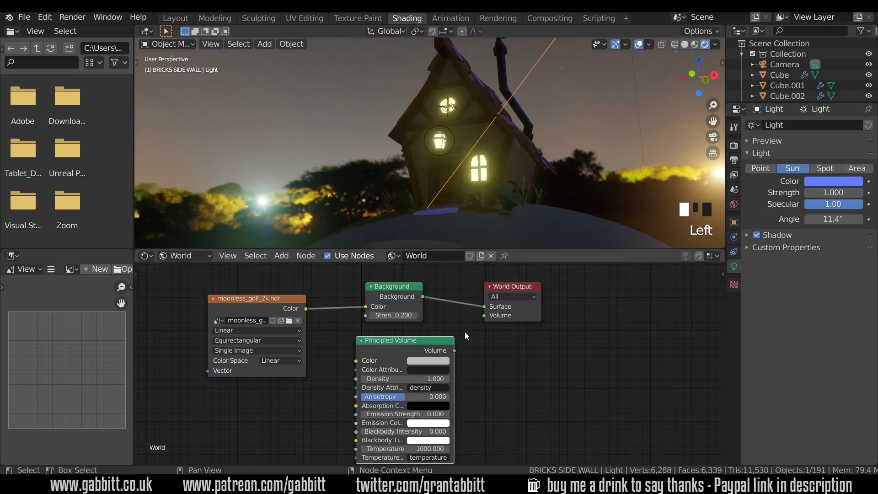
drag(455, 351, 484, 315)
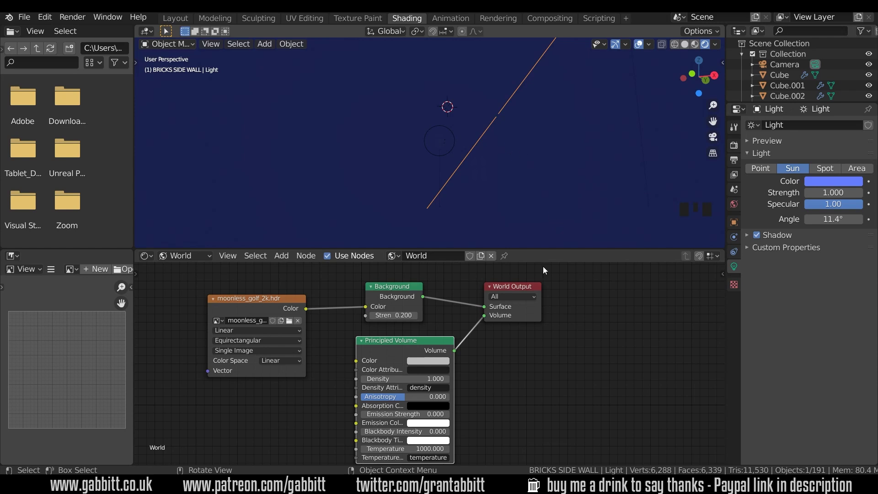
Set the Principled Volume Density to 0.020 and lower Background Strength to 0.100
click(401, 378)
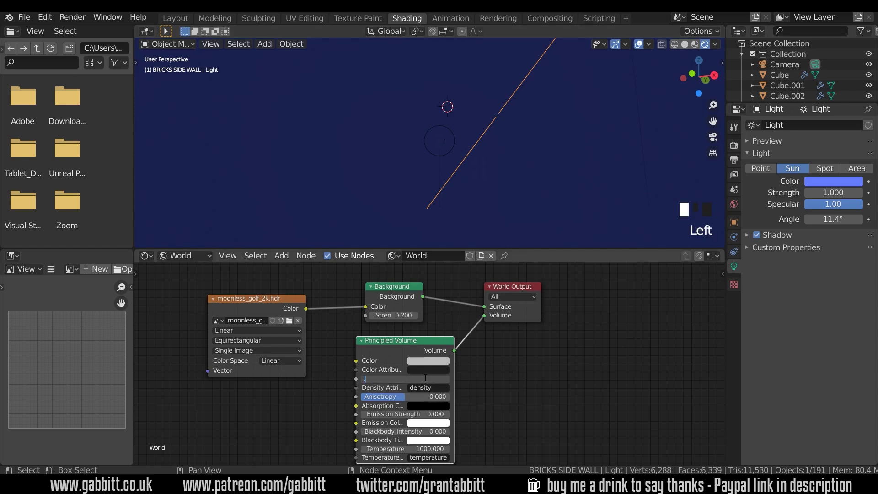
text(2)
key(Return)
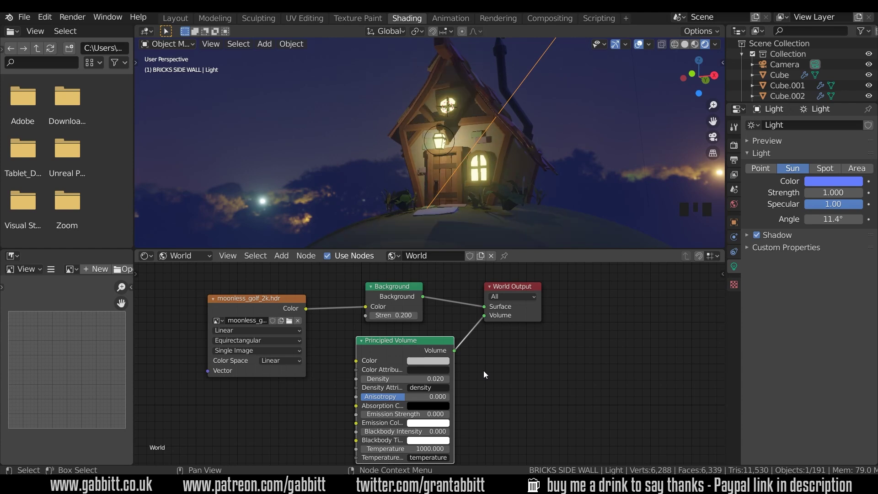
click(372, 316)
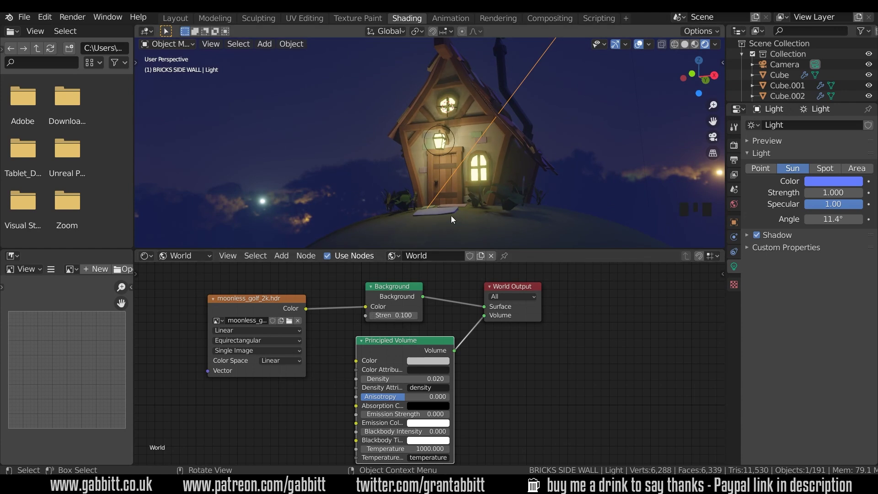
Select the Plane.002 object and hide it from the scene
middle_drag(451, 215, 464, 191)
click(460, 174)
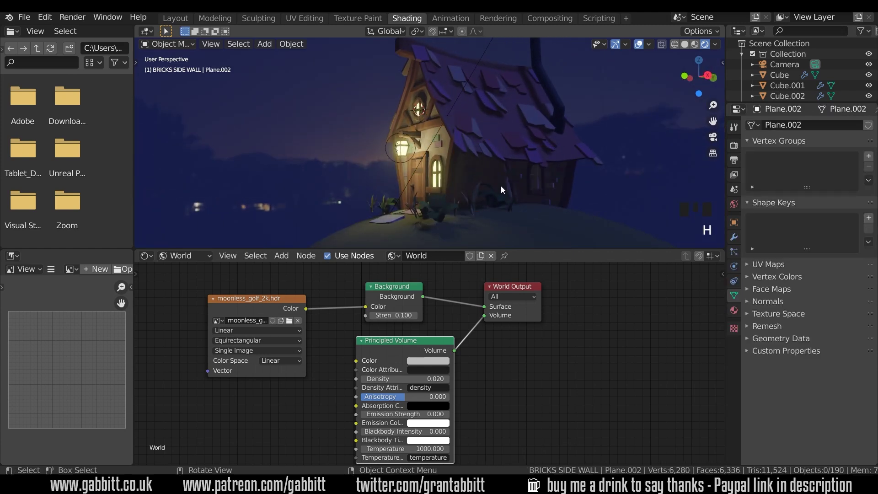
key(Delete)
mouse_move(507, 186)
middle_down()
mouse_move(473, 189)
mouse_move(495, 182)
mouse_move(497, 193)
middle_up()
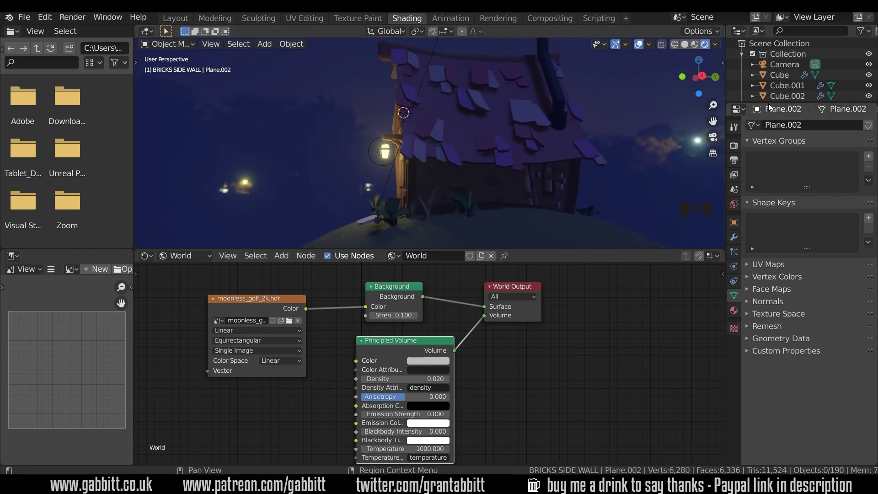
Enlarge the Outliner, find Plane.002 and toggle its visibility on and back off
drag(770, 102, 783, 351)
key(KP_Decimal)
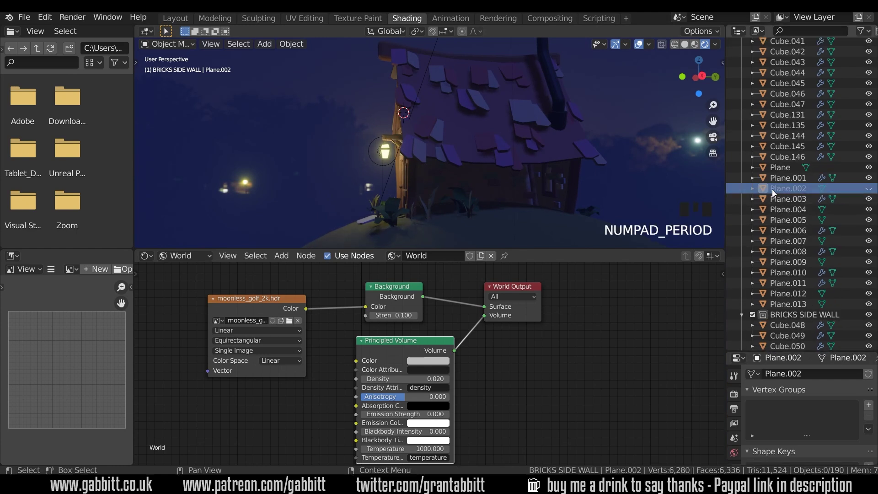
click(868, 188)
click(868, 189)
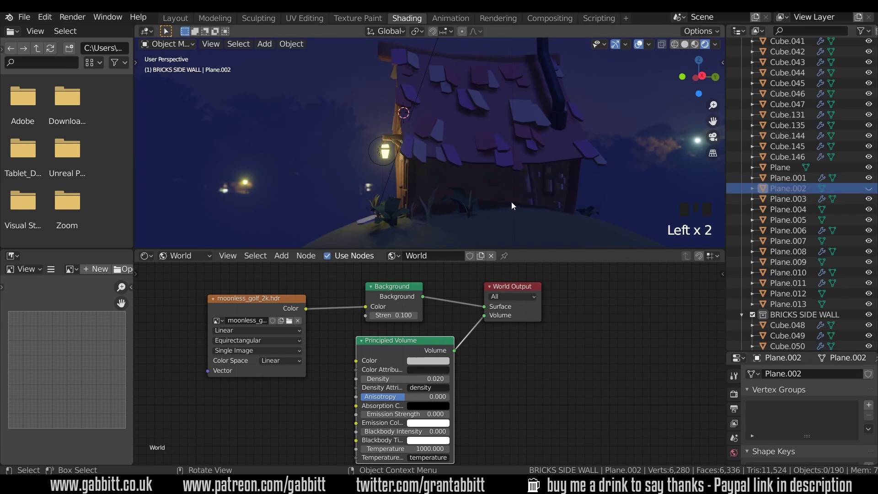
Add a point light beside the house and move it along the X axis
shift+right_click(479, 186)
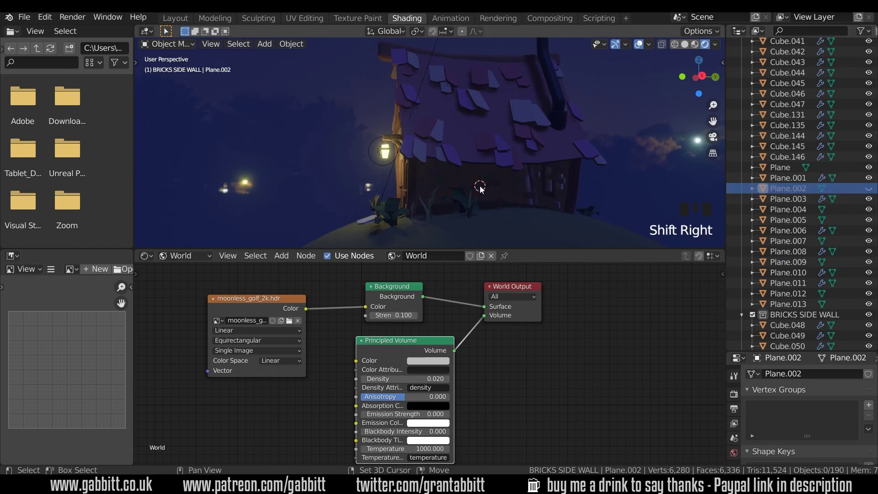
key(shift+a)
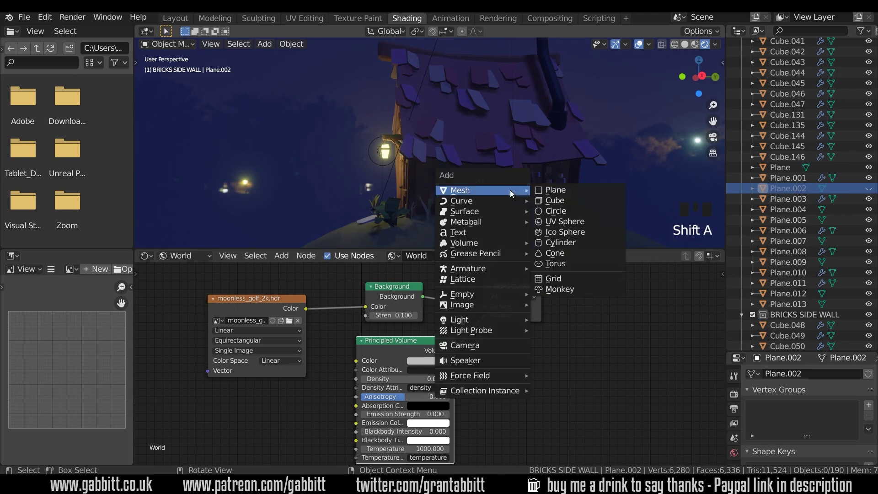
mouse_move(512, 322)
click(548, 320)
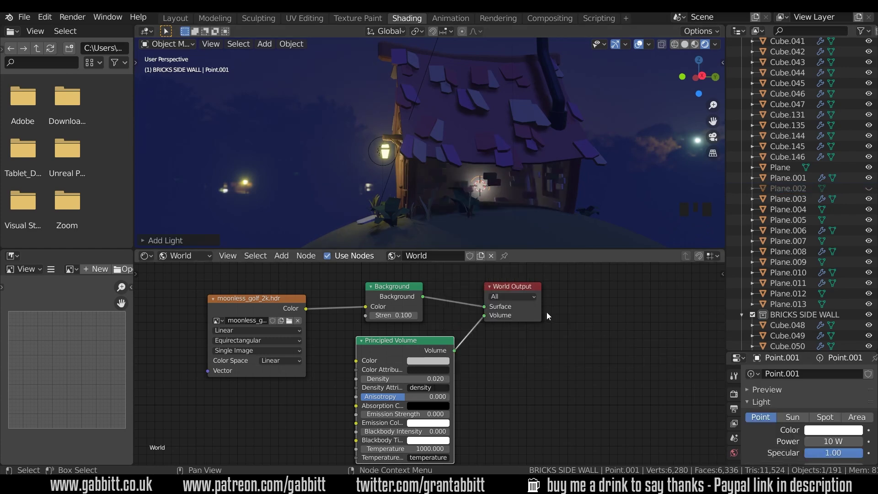
middle_drag(526, 192, 435, 188)
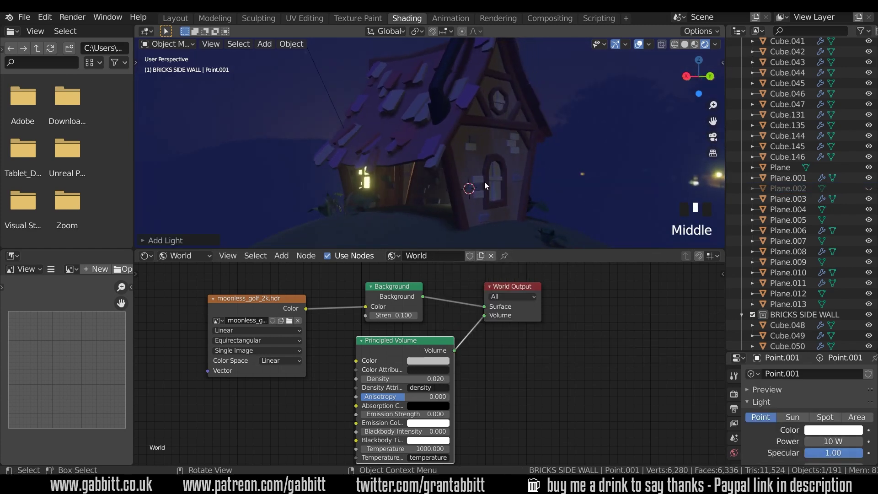
key(g)
key(x)
click(439, 183)
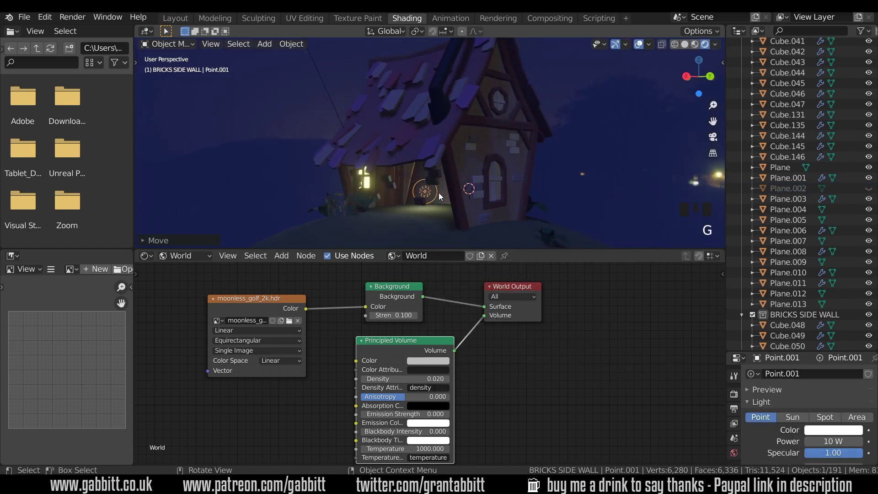
middle_drag(439, 184, 494, 185)
Set the point light's power to 100 W and its colour to warm orange
drag(812, 352, 813, 122)
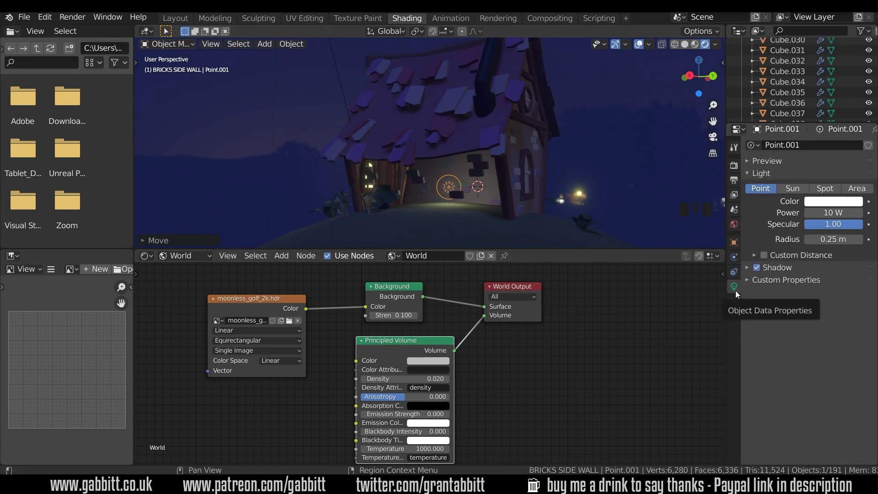
click(828, 211)
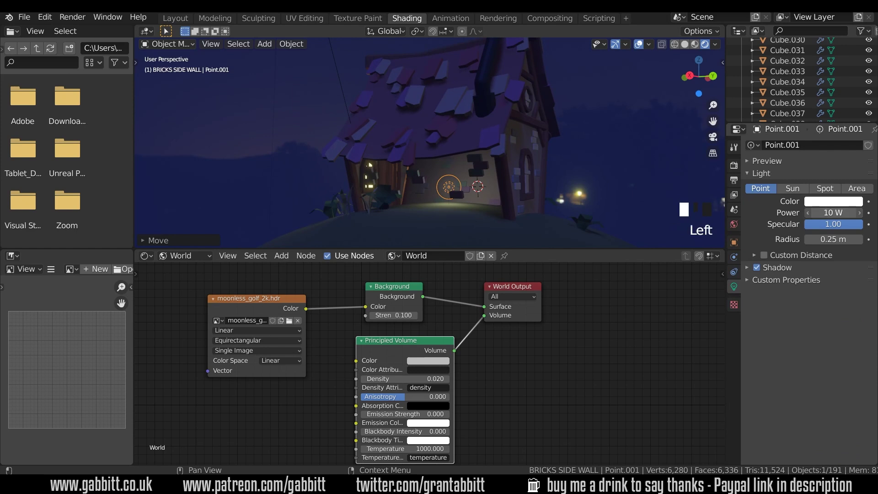
text(100)
key(Return)
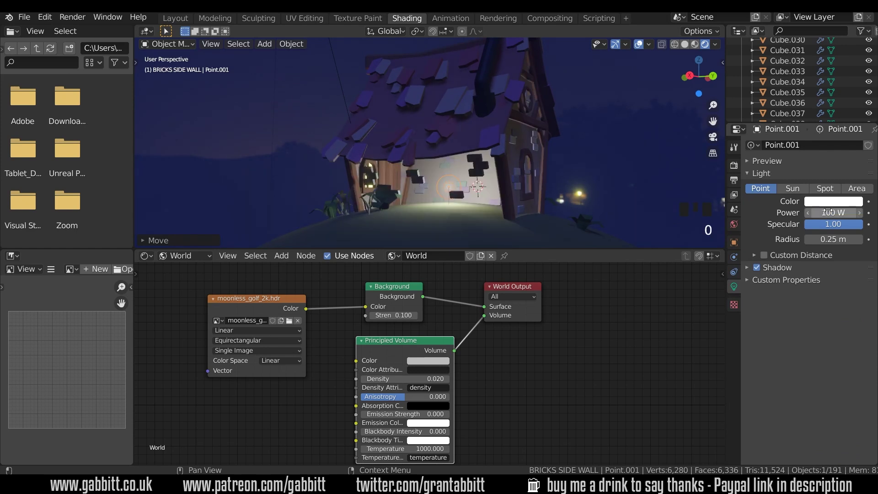
click(831, 203)
click(801, 120)
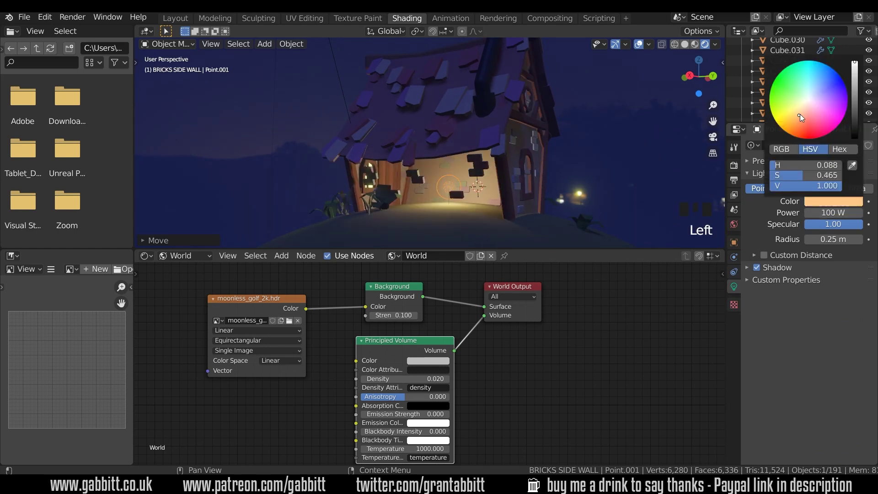
middle_drag(407, 167, 422, 213)
scroll(475, 200, up, 2)
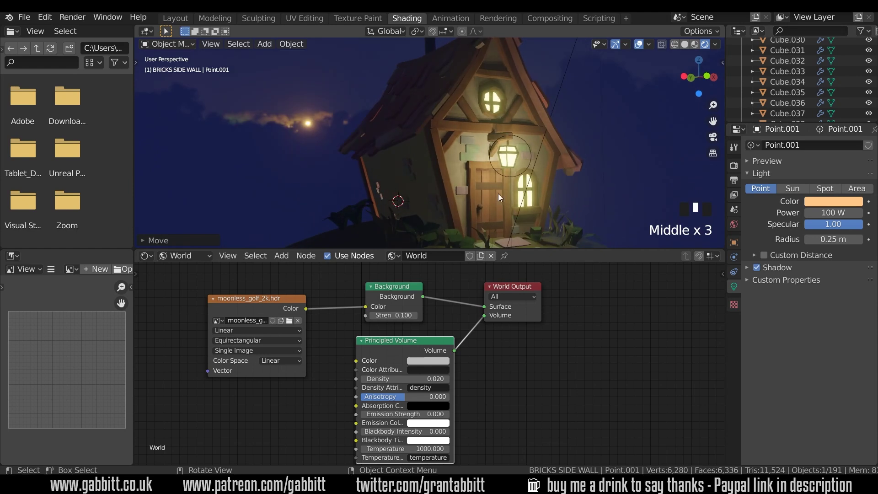
Raise the point light's power to 300 W
click(835, 214)
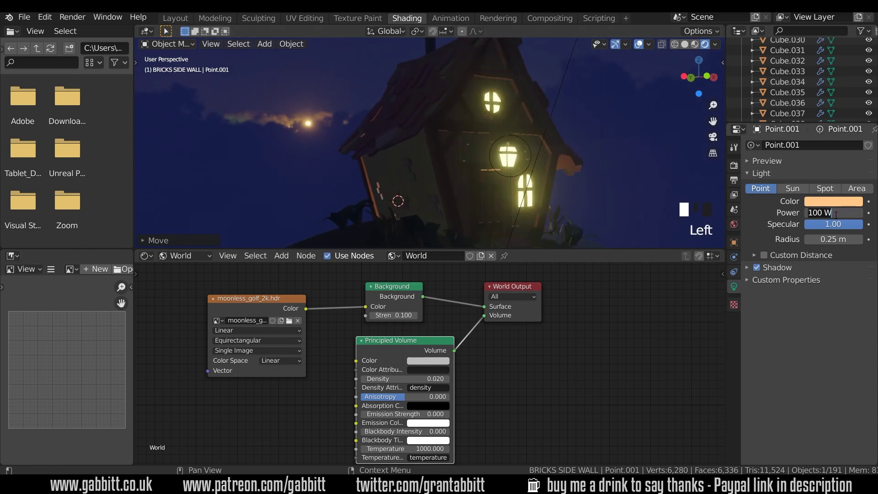
text(300)
key(Return)
middle_drag(517, 186, 432, 135)
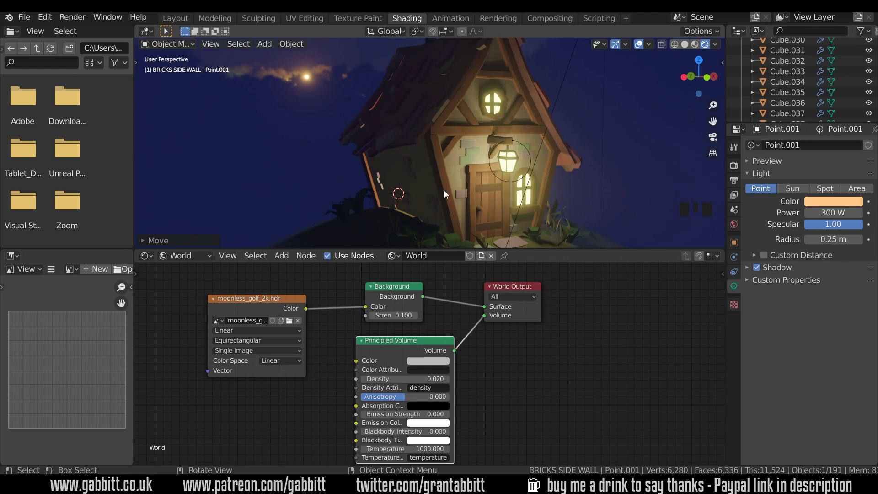
Turn on contact shadows for the point light and inspect it around the house
click(748, 267)
click(764, 311)
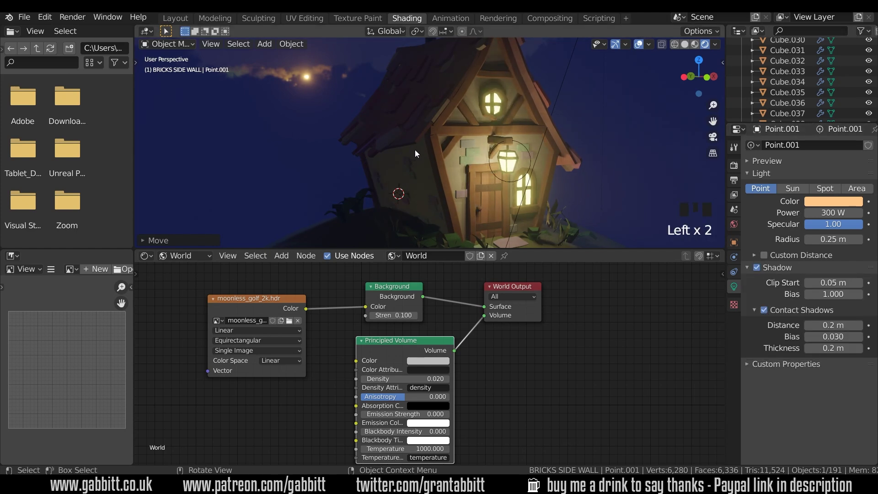
middle_drag(438, 169, 484, 165)
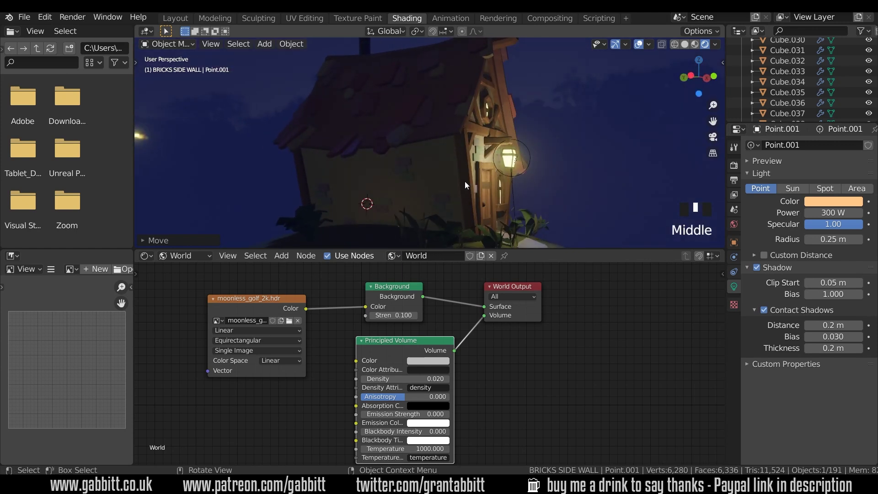
middle_drag(374, 204, 451, 215)
middle_drag(534, 215, 519, 210)
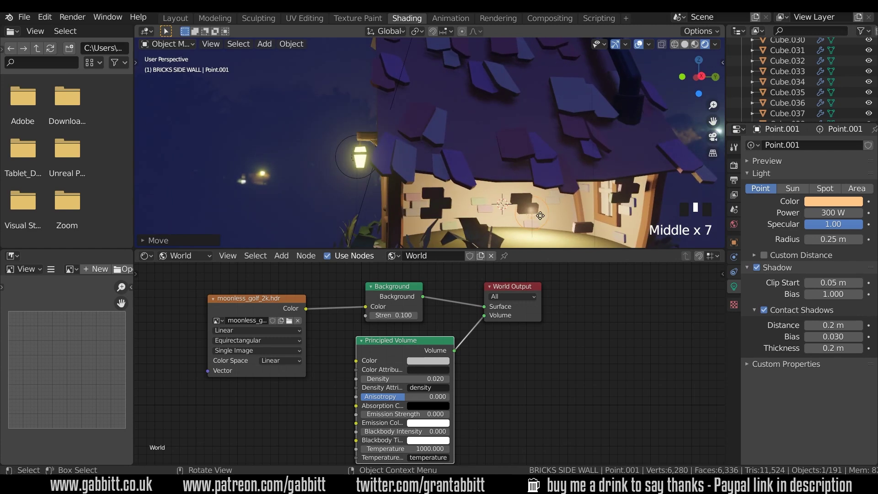
key(g)
right_click(540, 215)
middle_drag(433, 225, 477, 206)
middle_drag(524, 226, 431, 205)
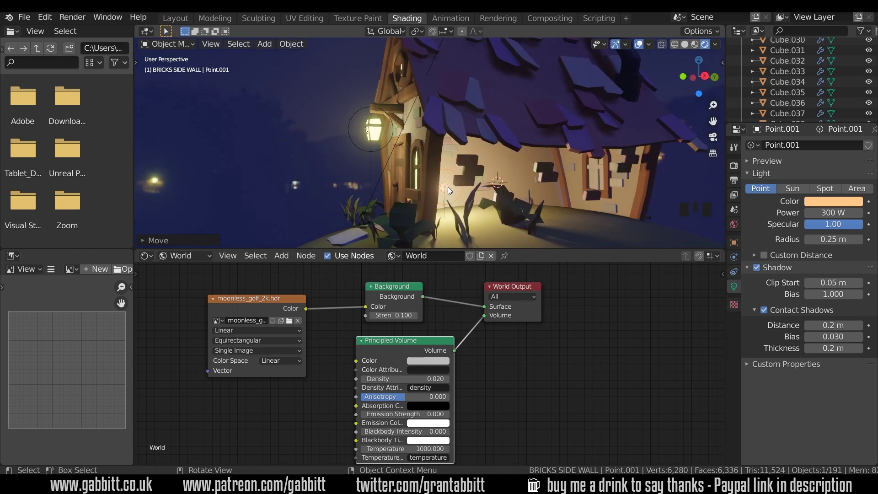
Delete the point light and select the glowing window plane in front view
key(Delete)
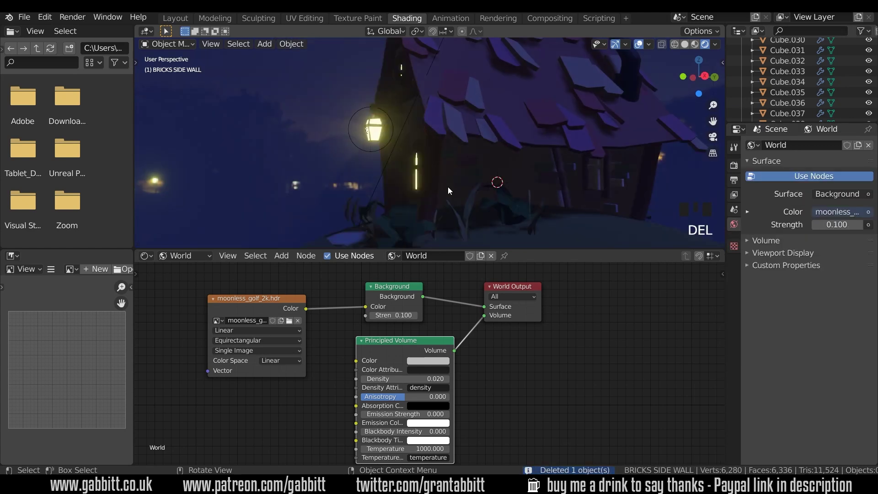
middle_drag(422, 172, 461, 181)
click(470, 192)
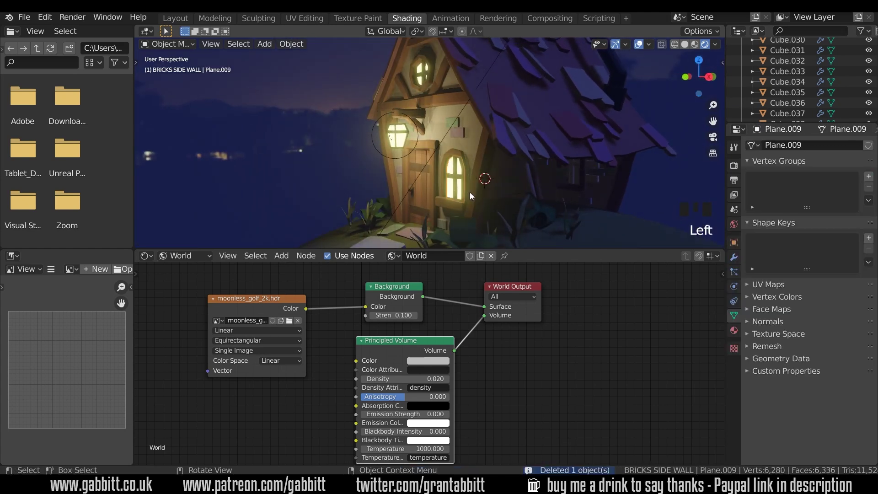
key(KP_1)
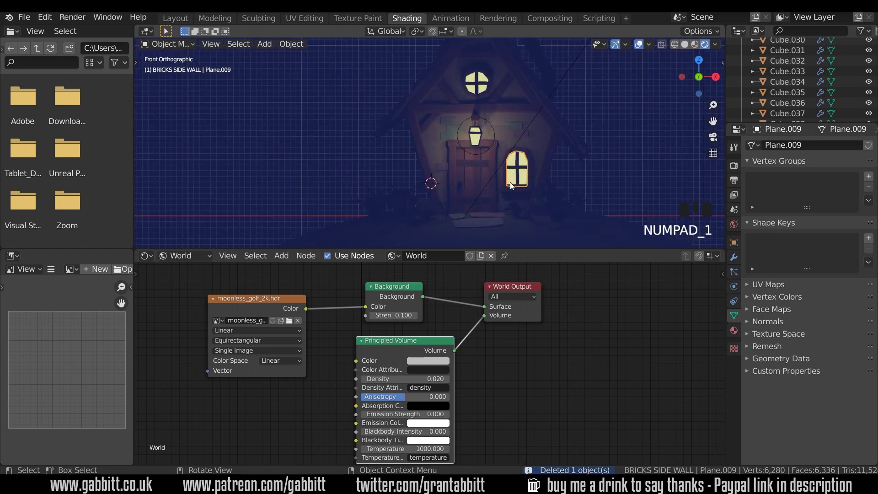
Duplicate the window plane, enlarge the copy, and set its origin to geometry
key(shift+d)
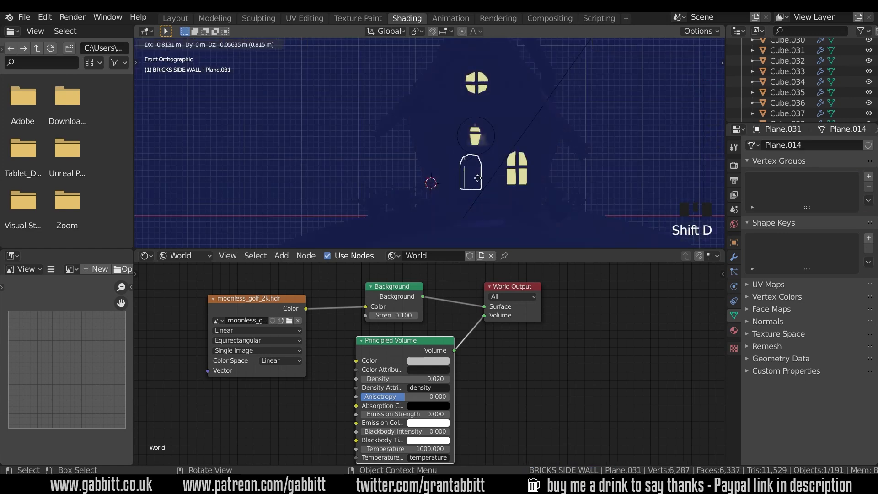
click(477, 179)
key(s)
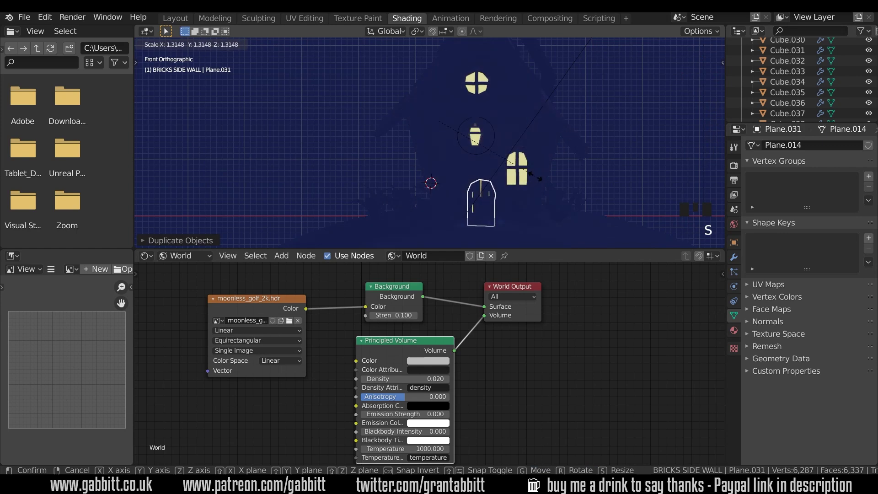
click(540, 178)
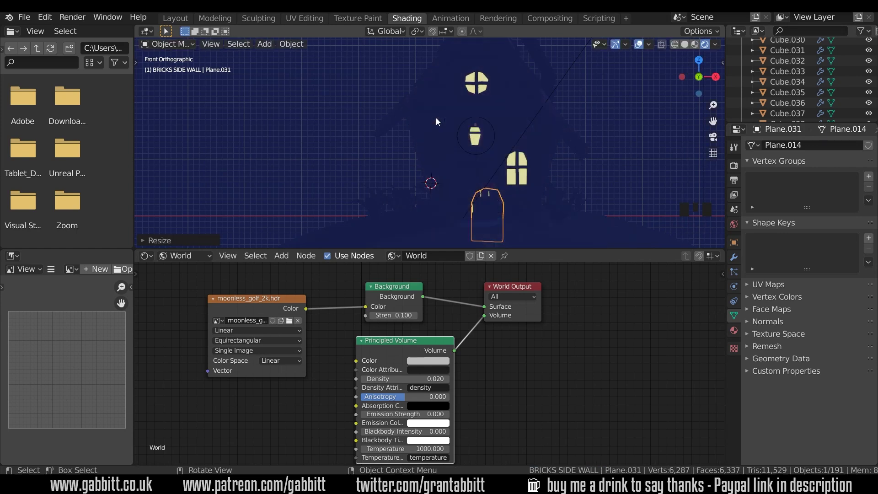
right_click(490, 206)
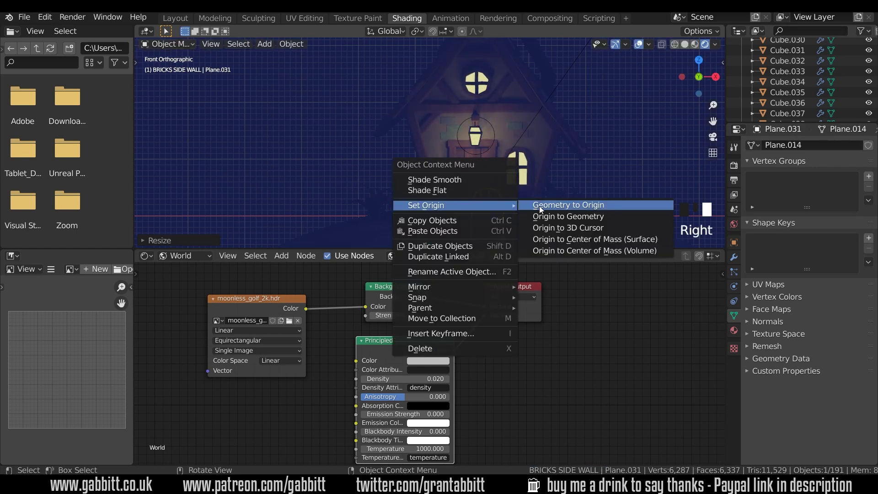
click(549, 217)
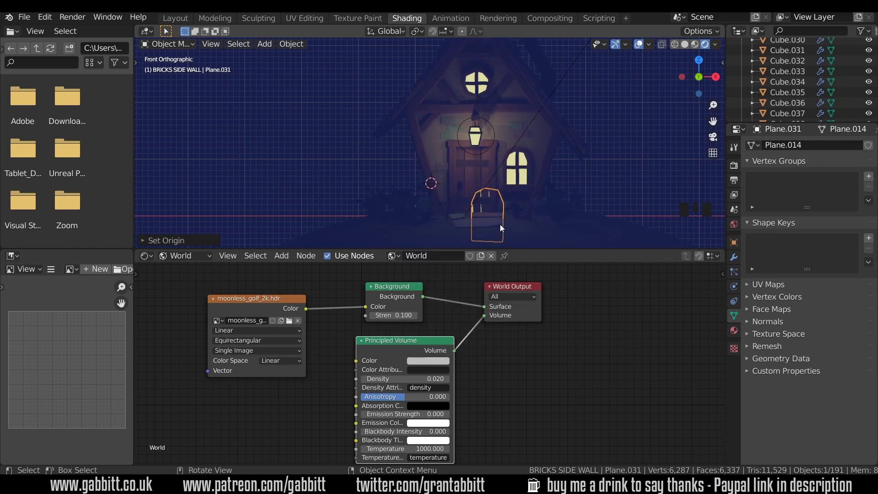
Move and scale the duplicated plane until it covers the front door
key(g)
click(496, 189)
key(s)
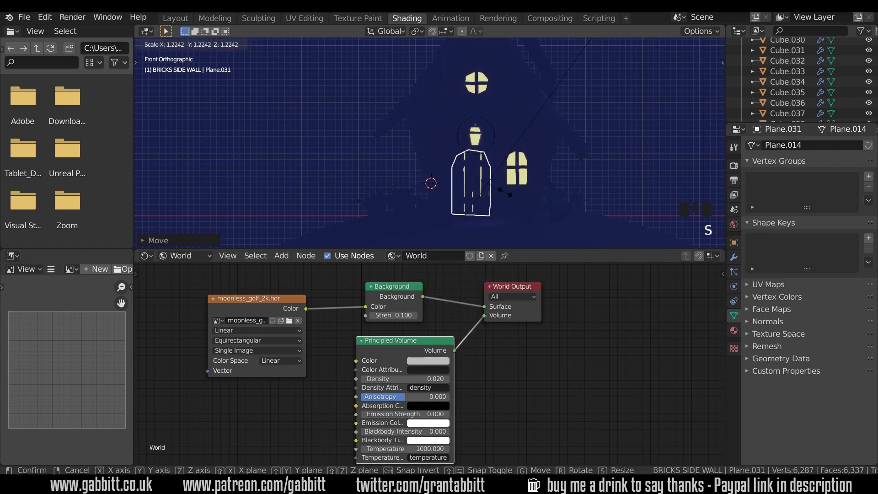
key(s)
click(521, 212)
middle_drag(521, 211, 409, 197)
key(g)
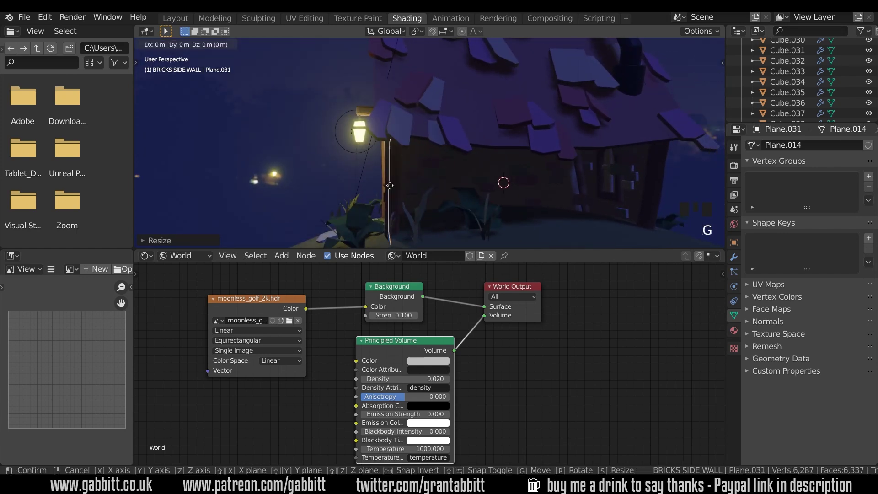
click(412, 186)
key(s)
click(428, 186)
middle_drag(403, 199, 491, 210)
key(g)
click(481, 174)
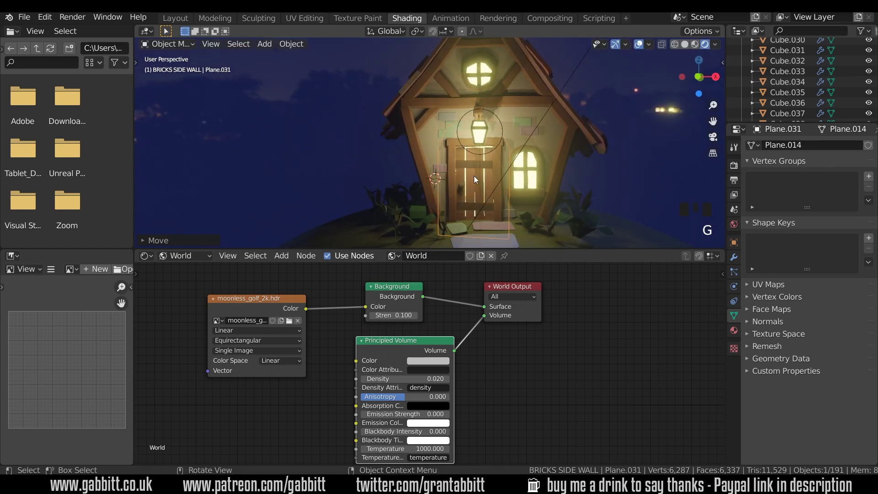
Reveal all hidden objects, bringing back the plane beside the side wall
middle_drag(508, 216, 573, 218)
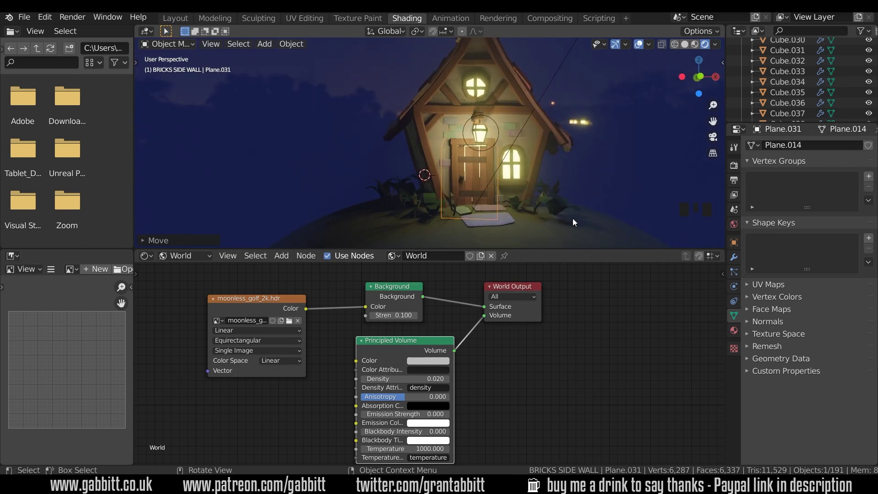
middle_drag(572, 218, 586, 204)
key(alt+h)
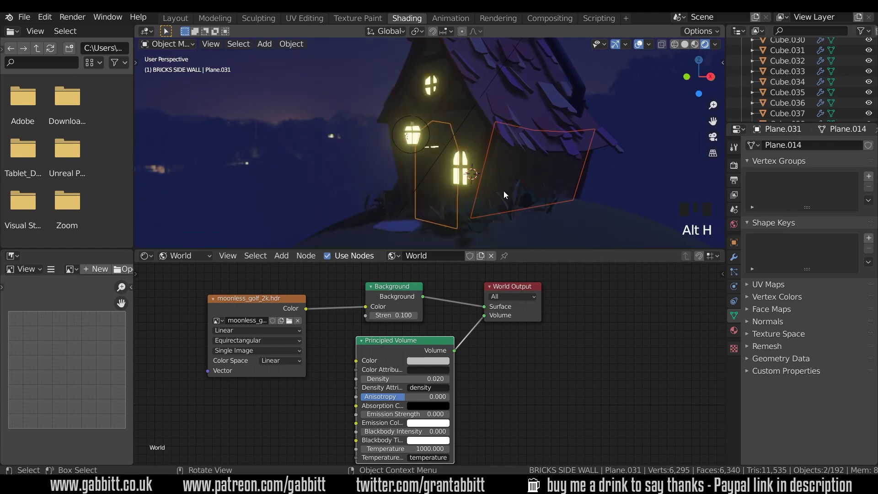
Deselect everything and place the 3D cursor on the hillside near the house
scroll(504, 190, down, 2)
mouse_move(485, 201)
middle_down()
mouse_move(499, 194)
mouse_move(490, 202)
middle_up()
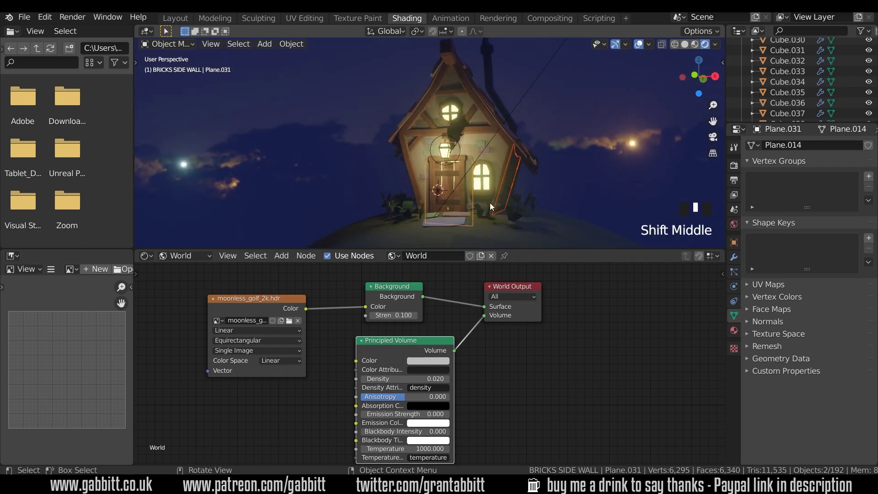
click(591, 91)
mouse_move(513, 171)
middle_down()
mouse_move(536, 166)
mouse_move(515, 170)
mouse_move(513, 156)
mouse_move(515, 169)
middle_up()
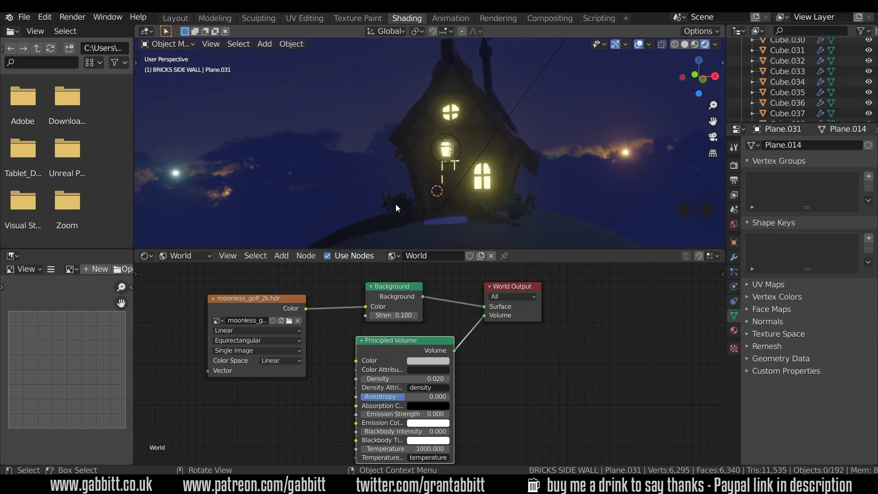
middle_drag(390, 203, 537, 203)
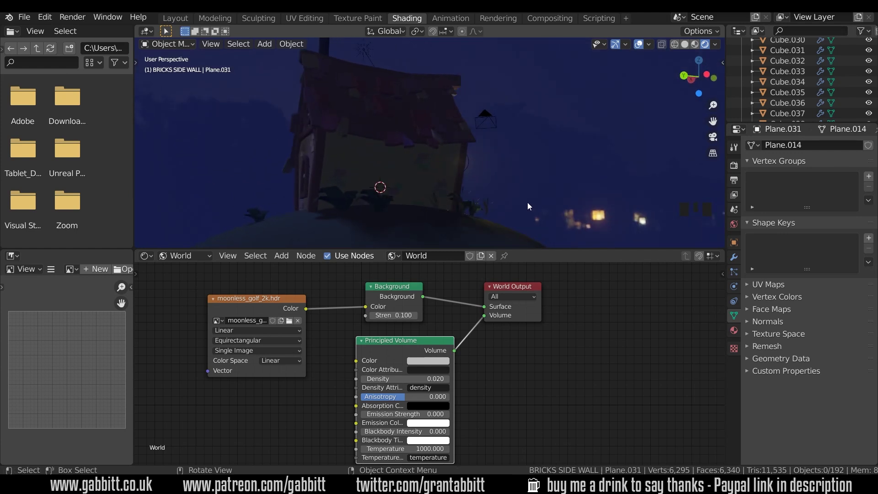
shift+right_click(265, 229)
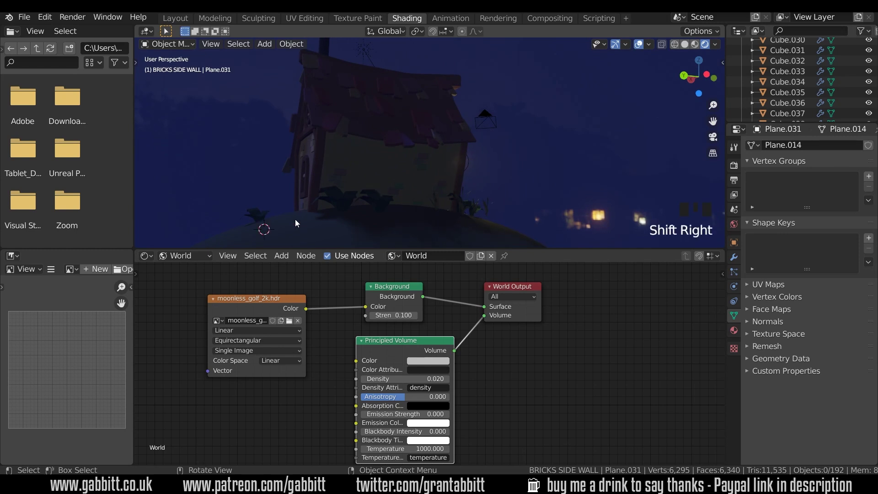
Add an area light at the 3D cursor and aim it toward the house
key(shift+a)
mouse_move(295, 219)
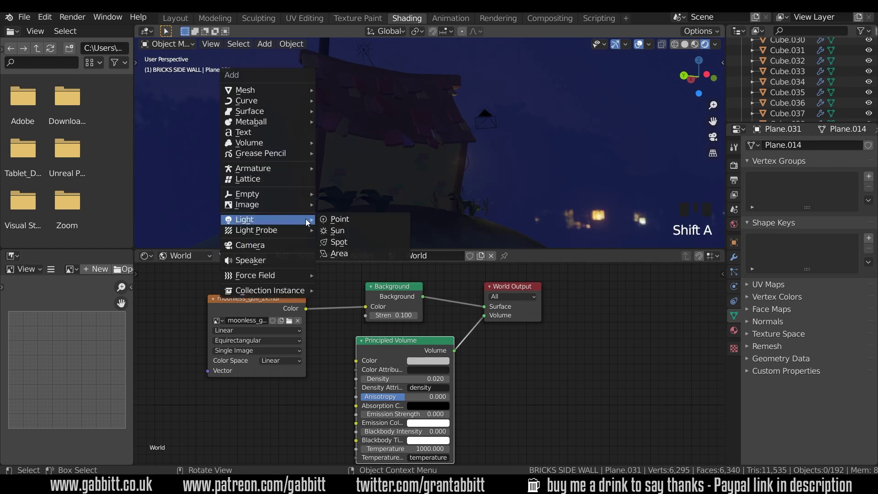
click(346, 252)
scroll(316, 227, down, 2)
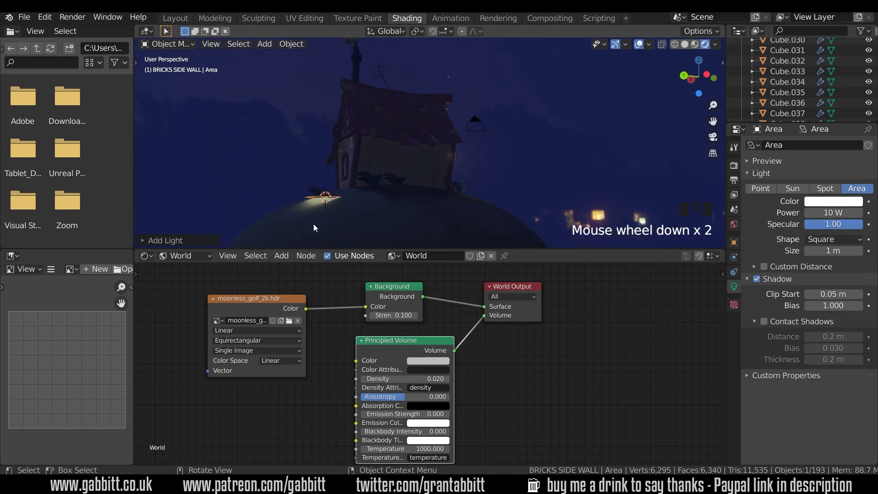
key(g)
click(293, 175)
middle_drag(363, 224, 291, 236)
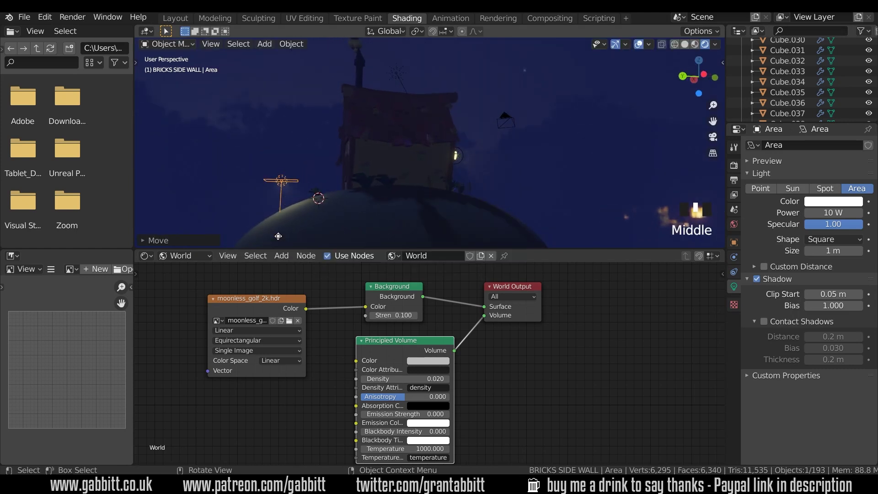
drag(282, 180, 367, 172)
middle_drag(364, 190, 420, 203)
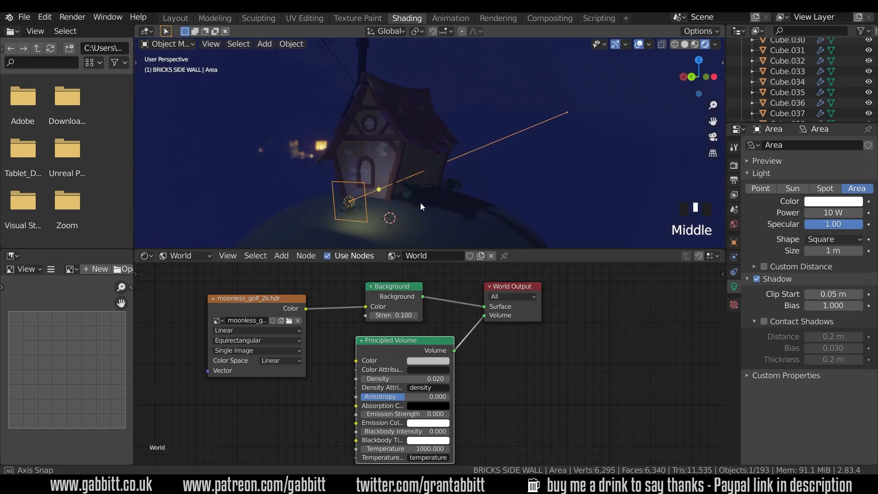
drag(386, 190, 513, 89)
middle_drag(411, 200, 365, 203)
Enlarge the area light and reposition it lower-left on the hill behind the house
key(s)
click(400, 195)
scroll(316, 195, up, 1)
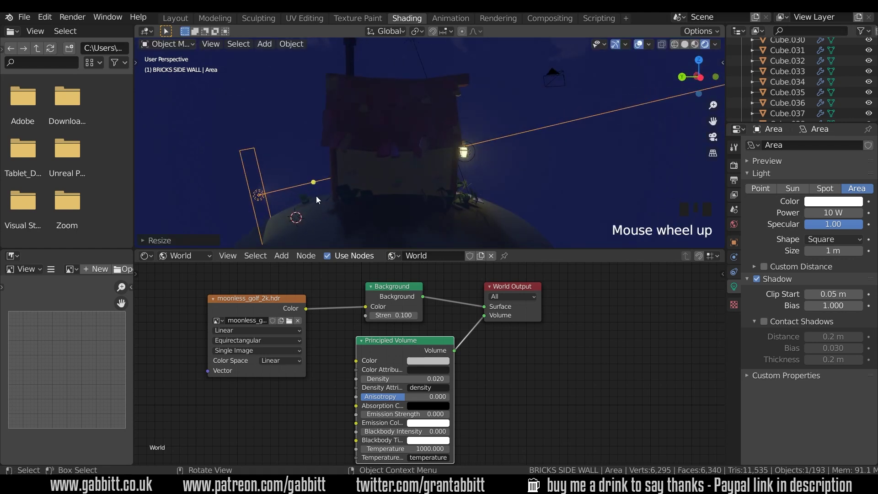
key(g)
click(482, 183)
middle_drag(483, 183, 390, 171)
key(g)
middle_click(463, 208)
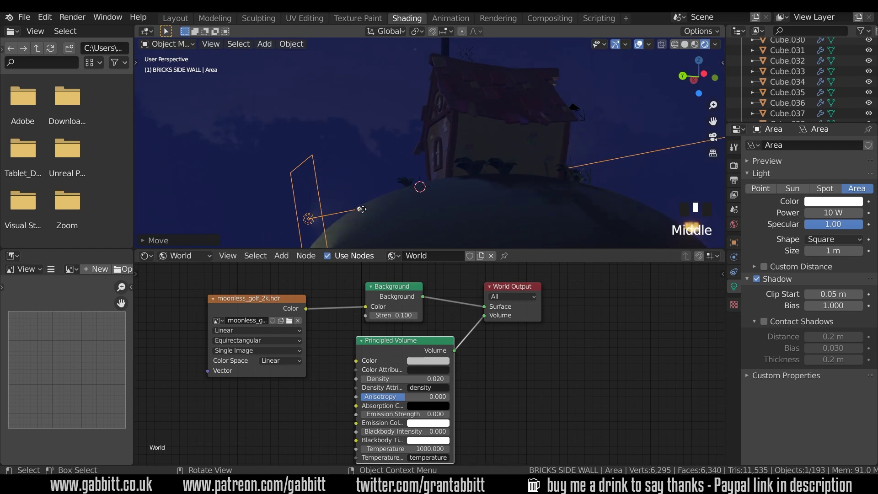
click(366, 174)
middle_drag(366, 173, 511, 183)
Align the camera to the view, placing it at Y −37.678 with 93.2° X rotation
scroll(507, 187, down, 1)
key(ctrl+alt+KP_0)
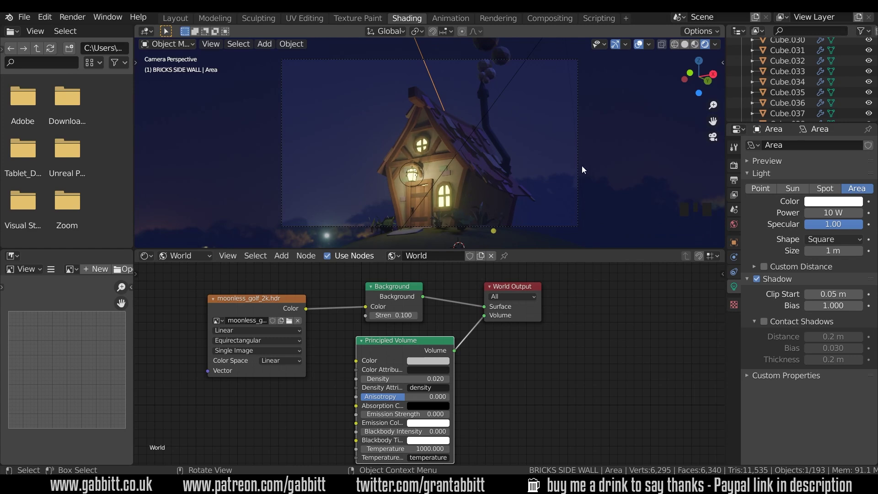
click(171, 19)
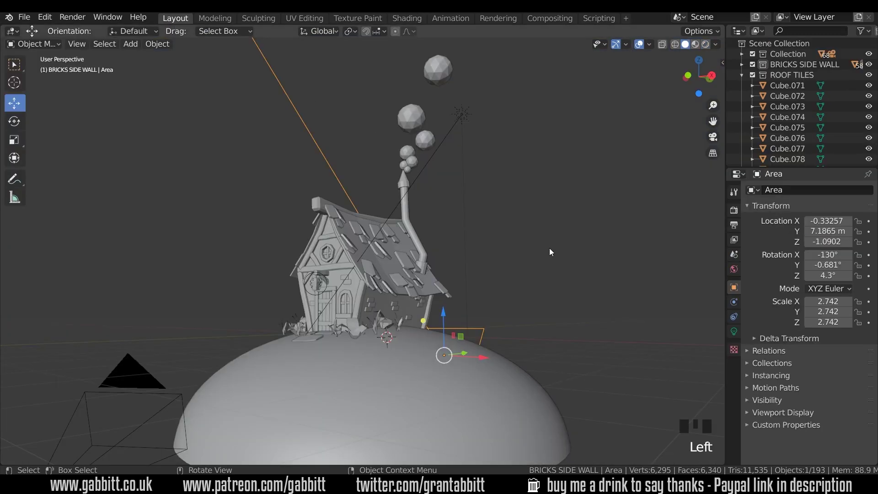
middle_drag(548, 249, 495, 283)
scroll(386, 299, down, 5)
click(220, 300)
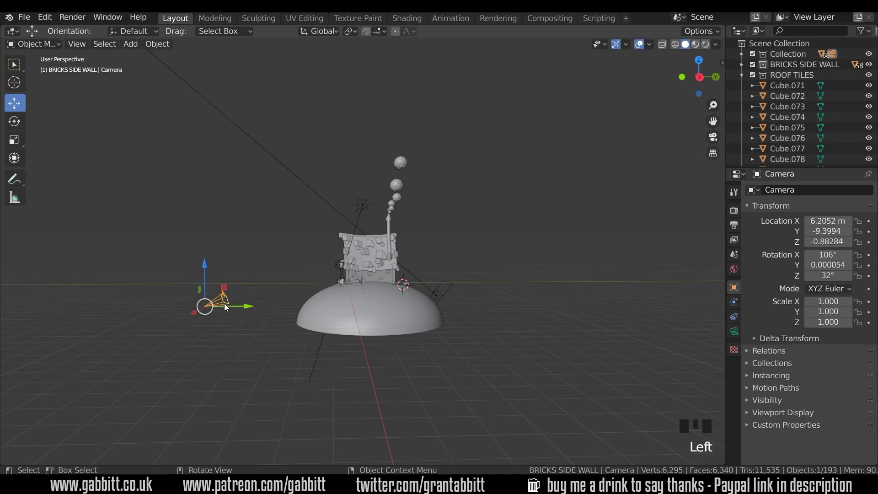
middle_drag(245, 296, 390, 287)
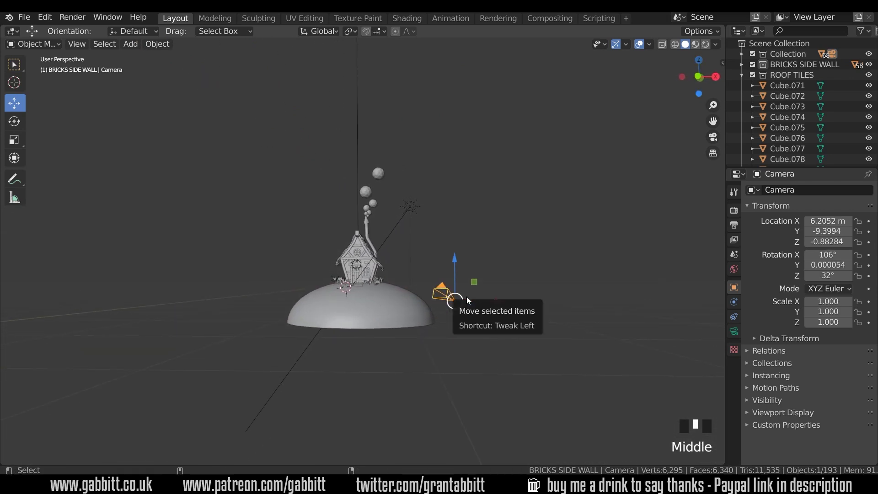
key(ctrl+alt+KP_0)
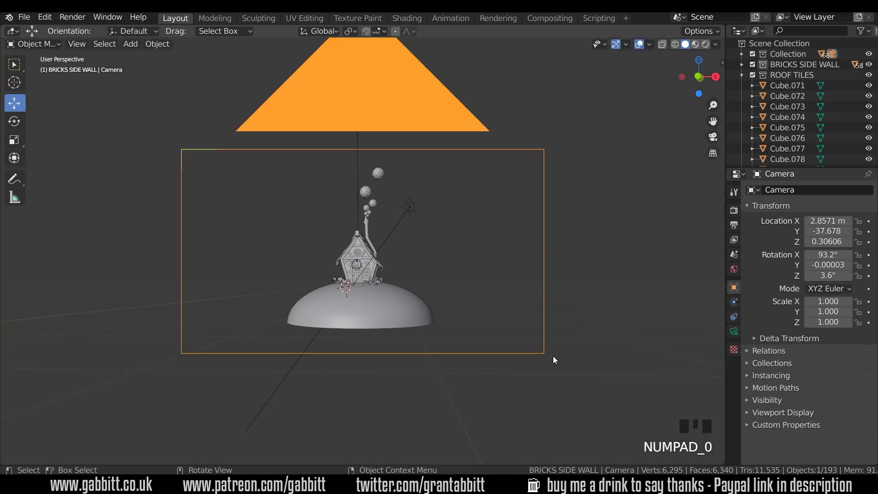
middle_drag(539, 353, 368, 330)
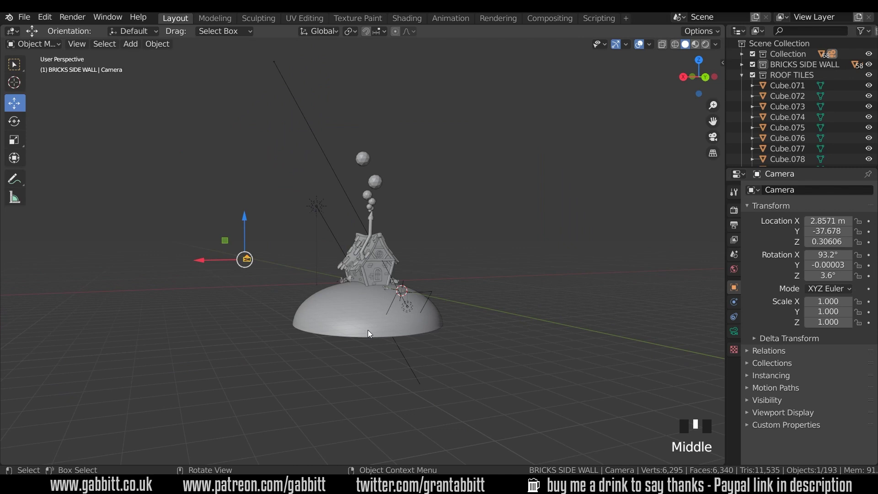
In the Shading workspace, re-align the camera to a closer view of the cottage
click(406, 18)
scroll(439, 195, up, 4)
shift+middle_drag(439, 195, 472, 180)
scroll(473, 180, up, 1)
key(ctrl+alt+KP_0)
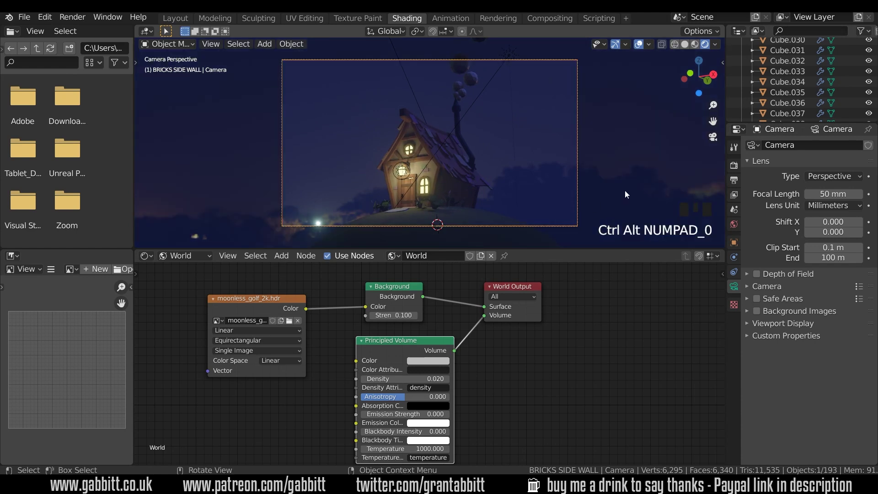
key(KP_0)
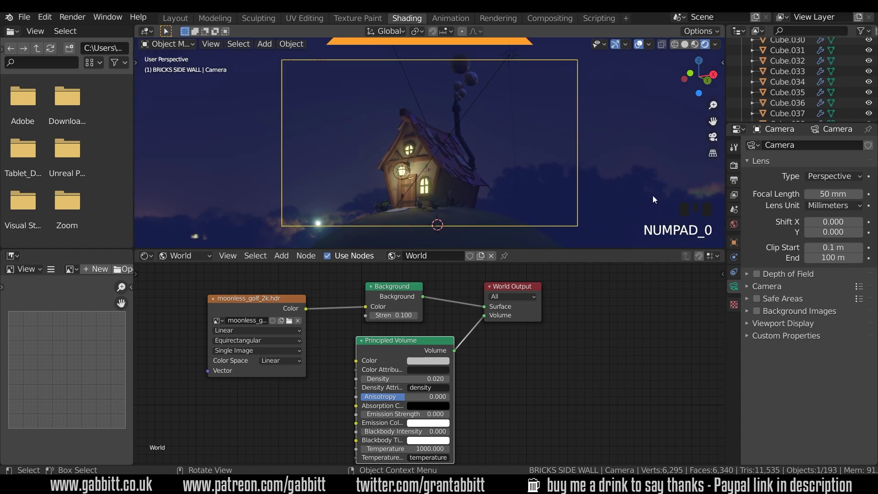
Select the area light to show its settings
middle_drag(643, 187, 324, 223)
scroll(473, 171, up, 2)
click(324, 223)
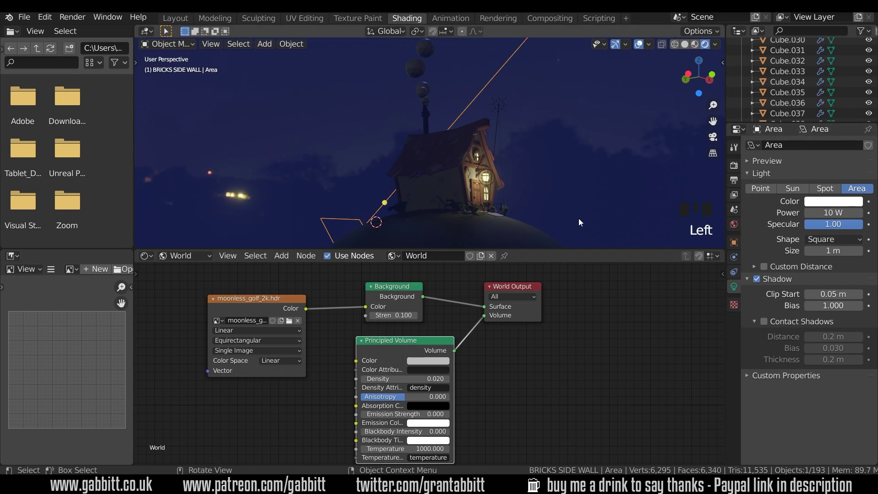
In camera view, set the area light's power to 500 W
key(KP_0)
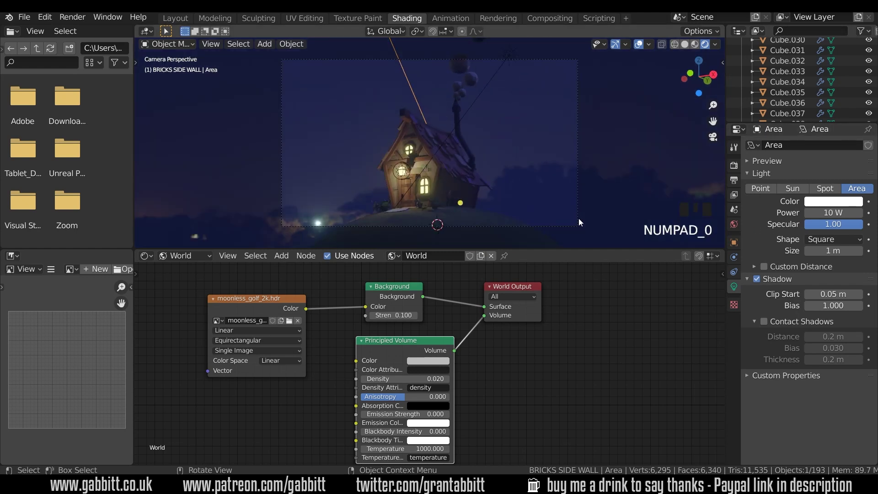
click(836, 213)
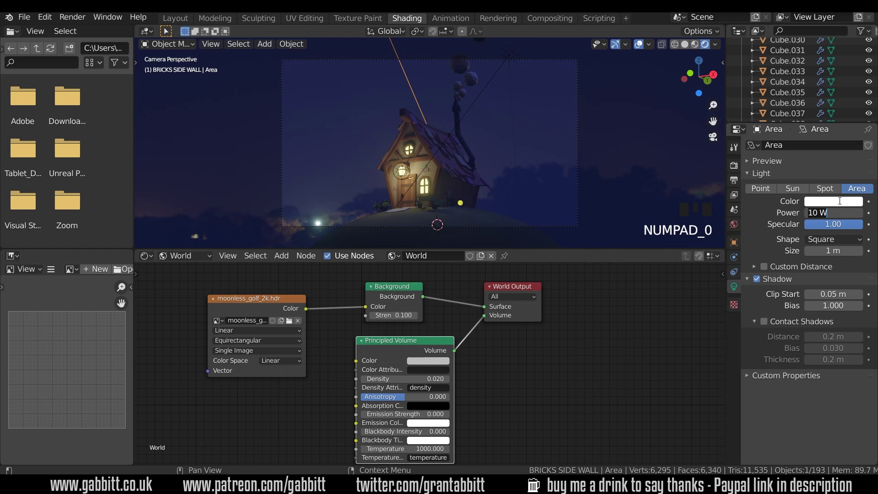
text(500)
key(Return)
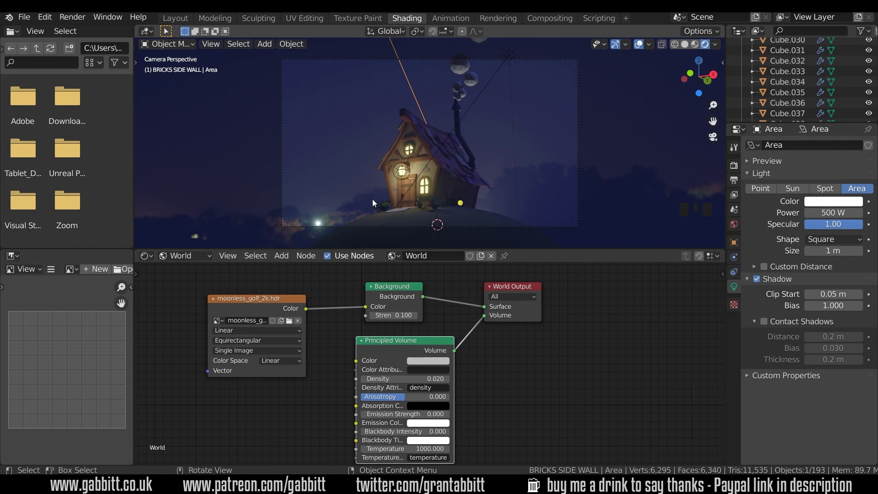
Change the area light's colour from white to a pale blue
click(829, 202)
drag(815, 125, 782, 96)
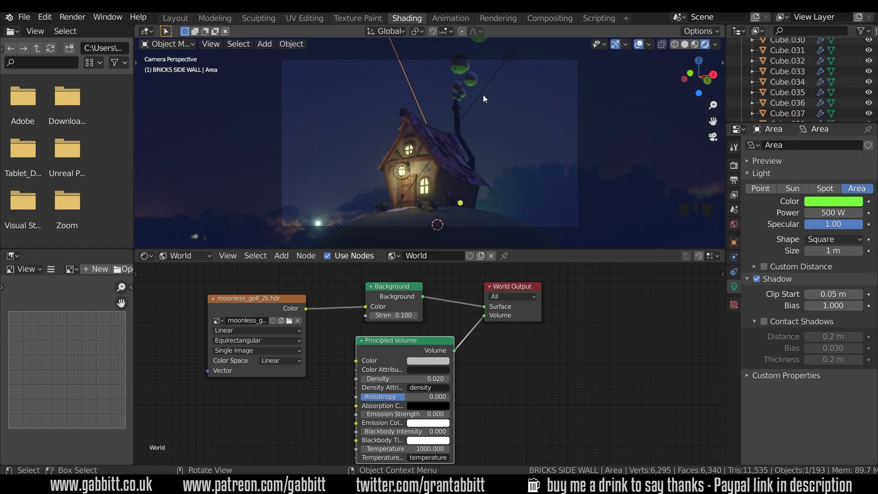
click(827, 205)
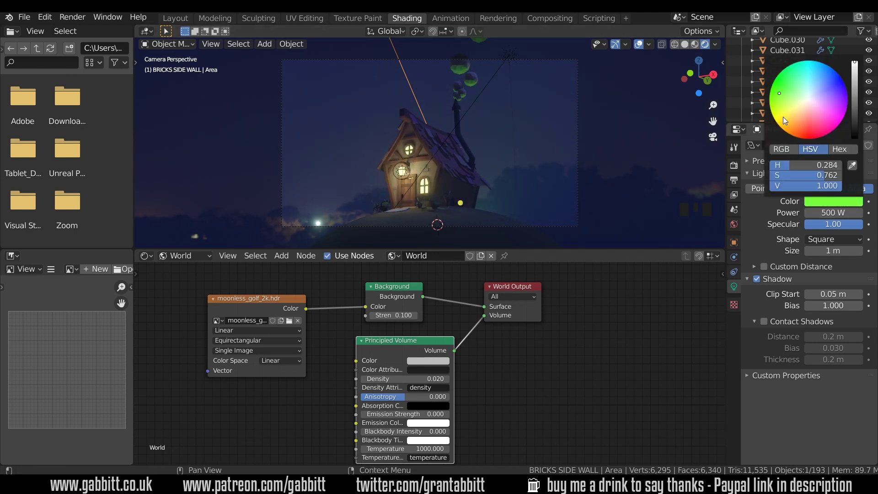
drag(784, 113, 807, 82)
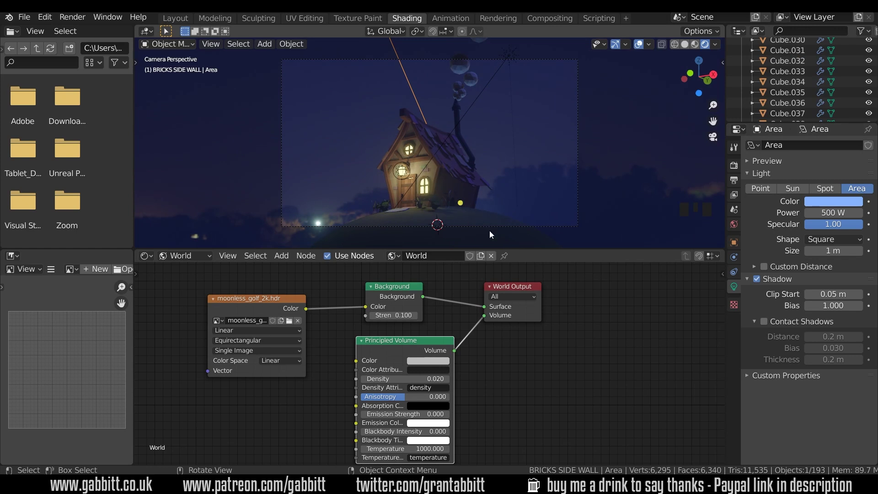
Move the area light closer to the cottage, near the house door
key(g)
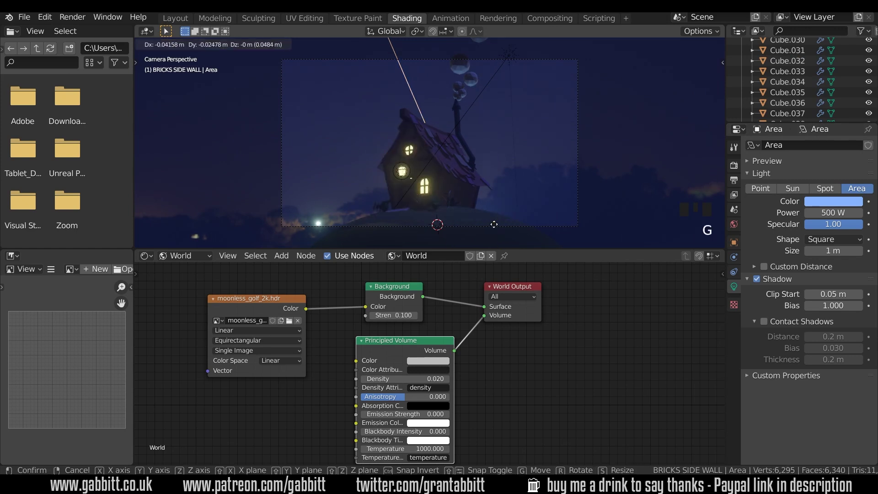
click(463, 223)
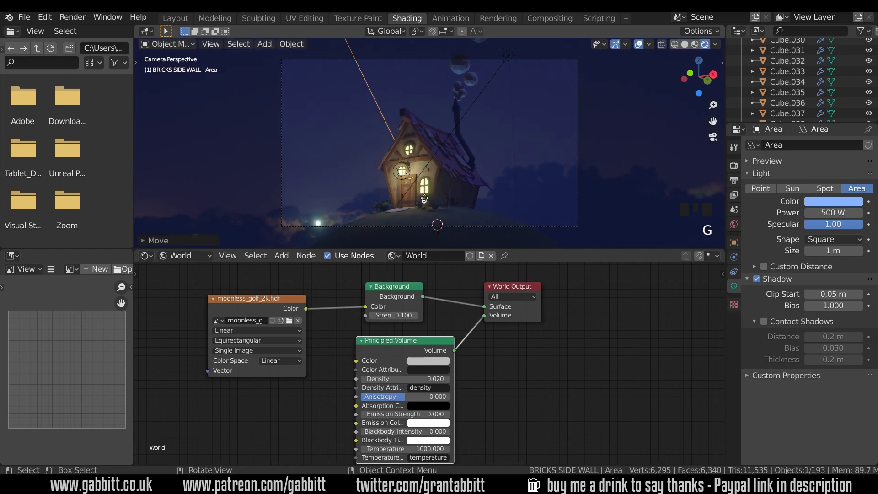
click(449, 198)
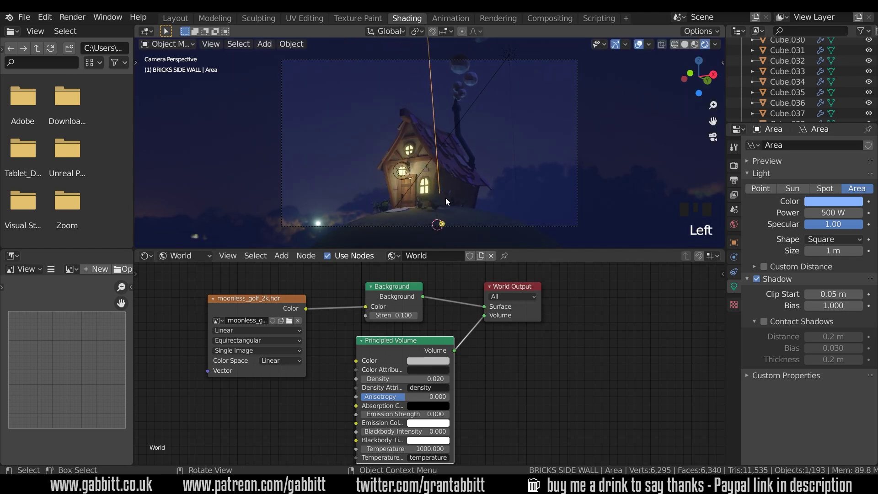
key(s)
key(g)
click(423, 207)
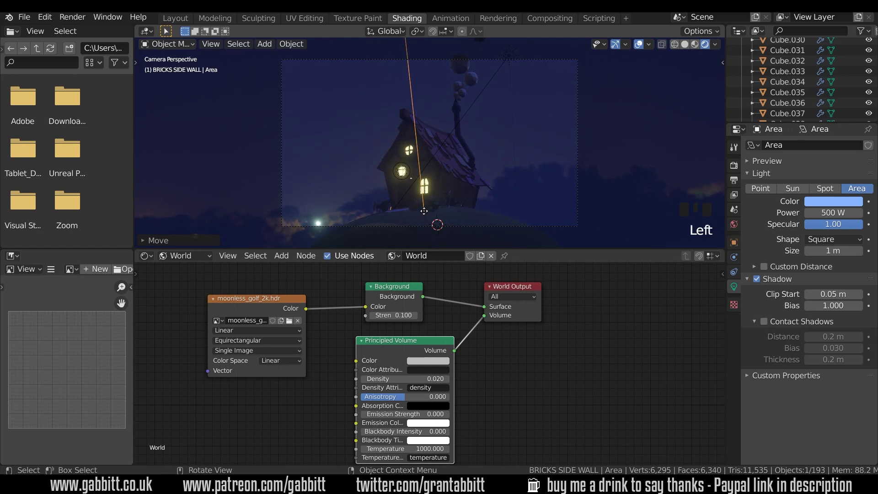
Raise the area light's power to 3000 W, then to 6000 W
click(818, 208)
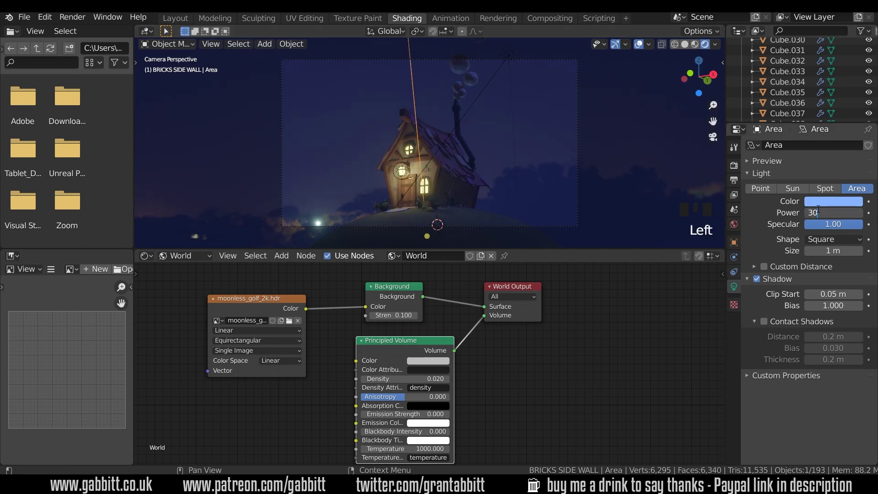
key(Return)
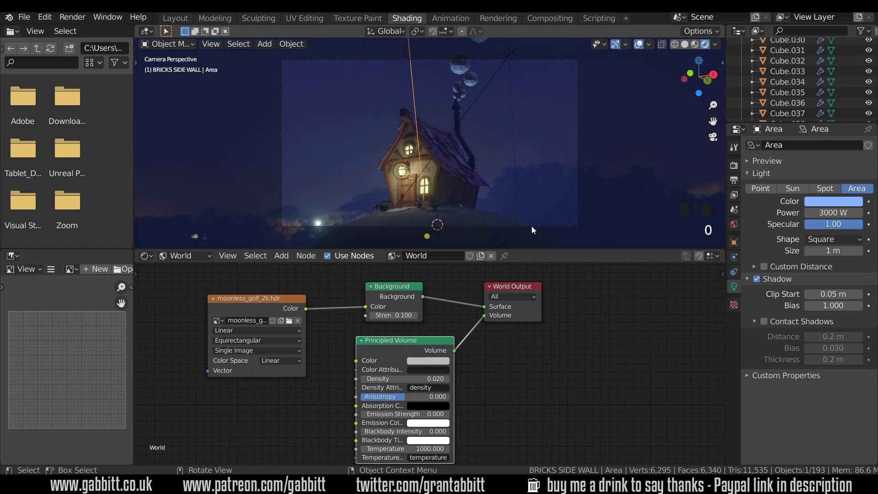
key(g)
double_click(835, 212)
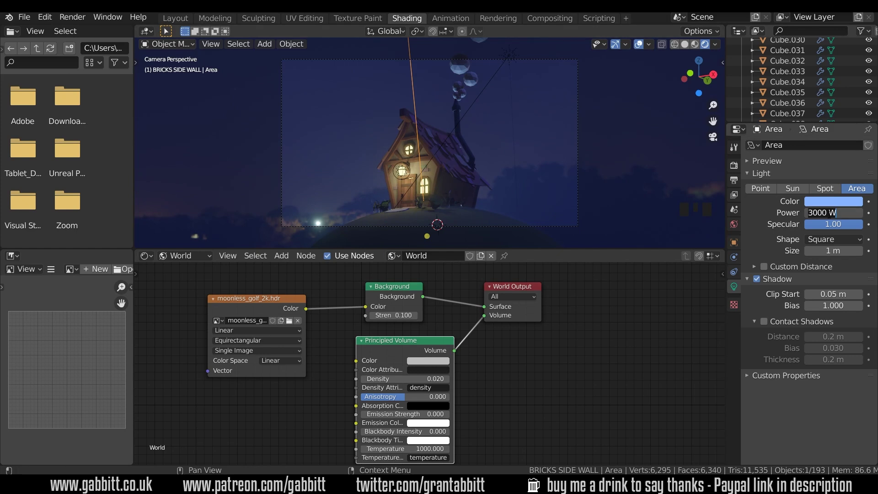
key(Return)
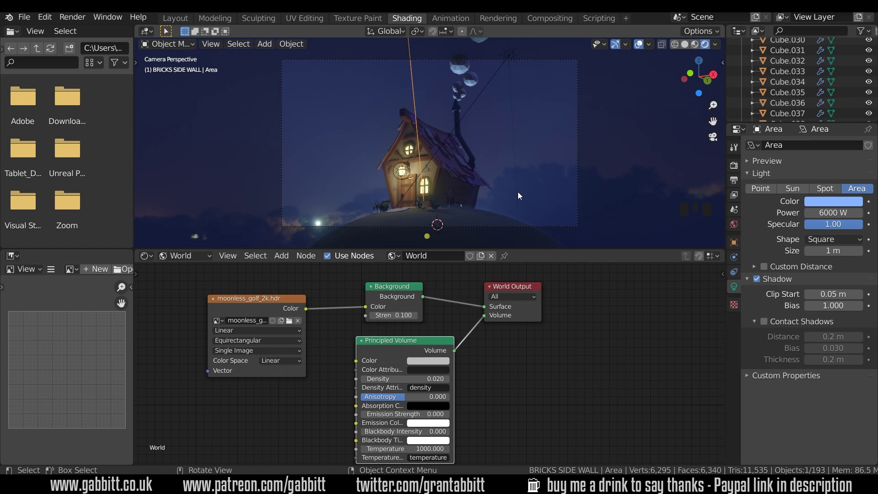
Inspect the lit cottage in a maximized 3D view, then set the area light's power back to 3000 W
key(ctrl+space)
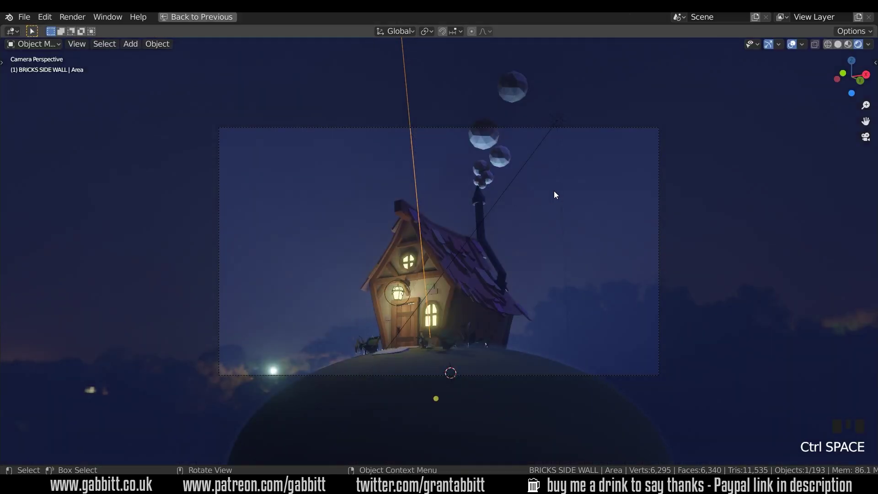
scroll(545, 272, up, 3)
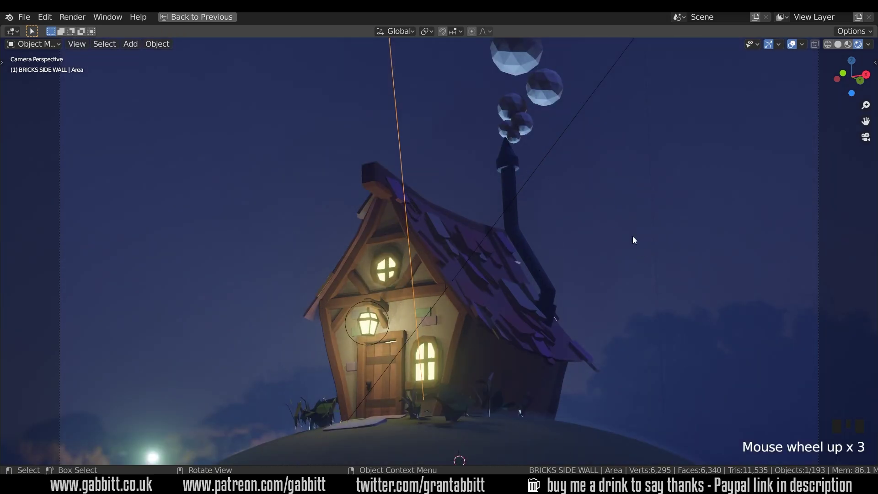
key(ctrl+space)
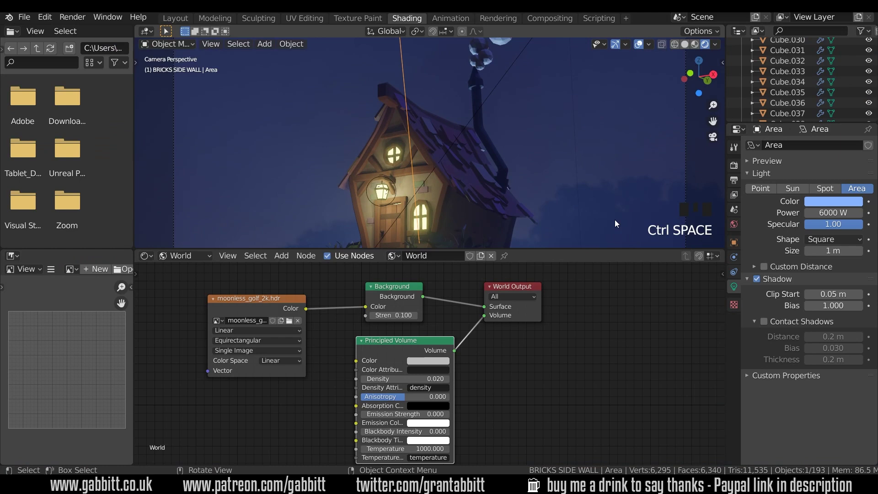
click(833, 212)
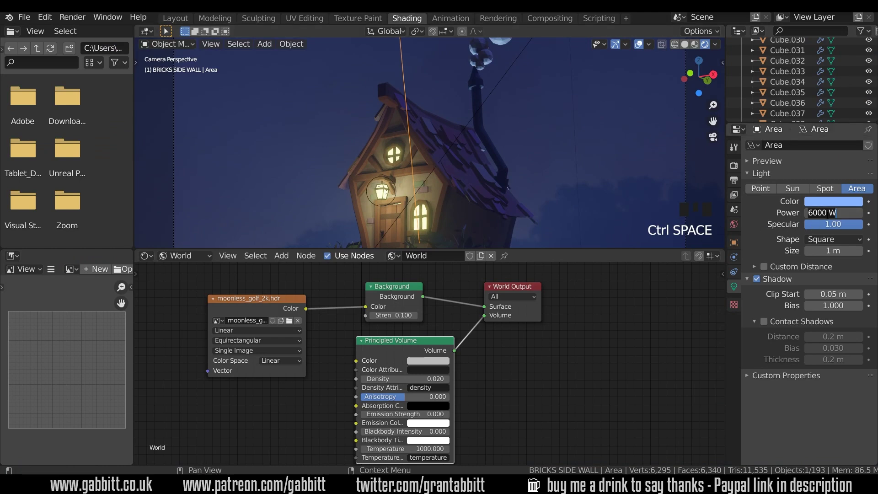
key(Return)
scroll(579, 162, down, 2)
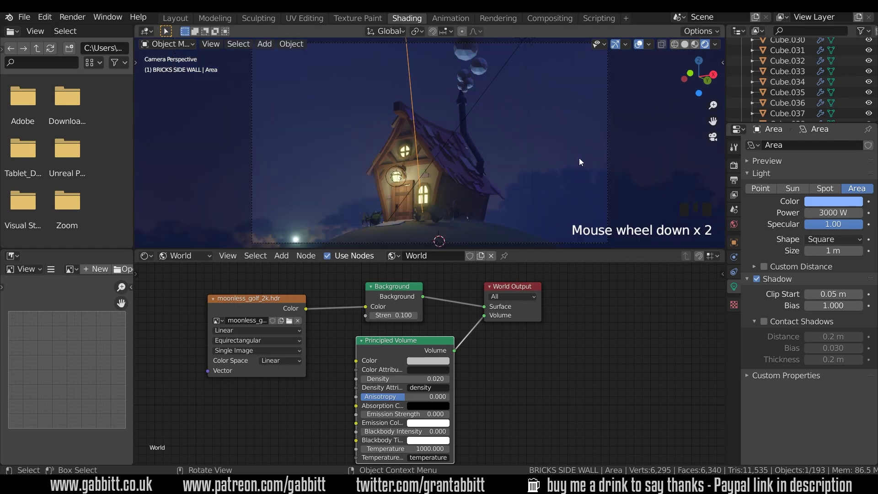
click(578, 157)
shift+middle_drag(580, 158, 475, 193)
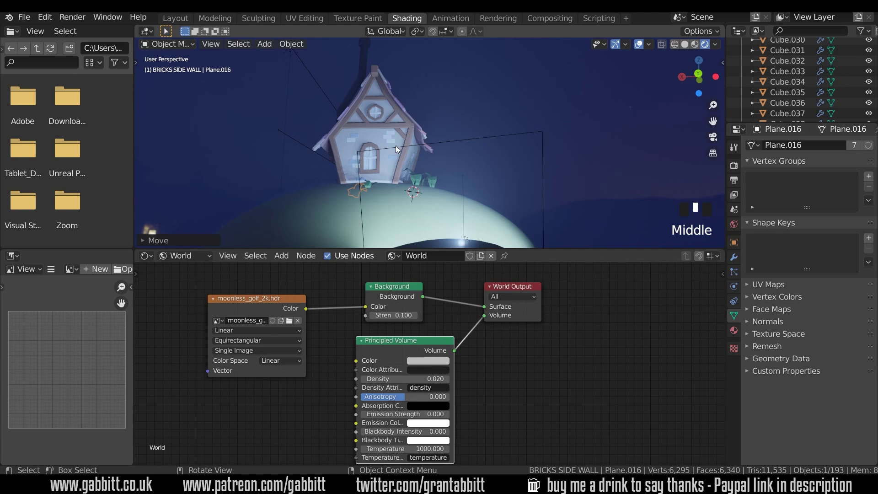
middle_drag(409, 153, 541, 174)
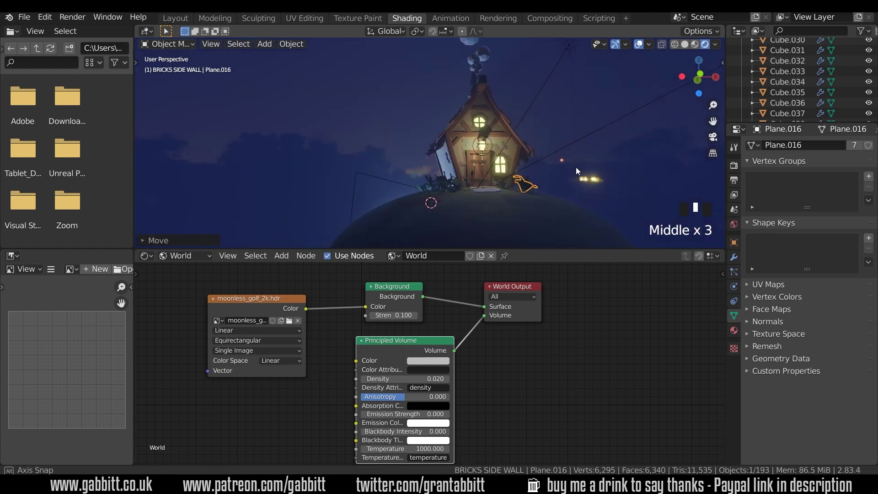
middle_drag(575, 167, 579, 165)
middle_drag(546, 198, 505, 197)
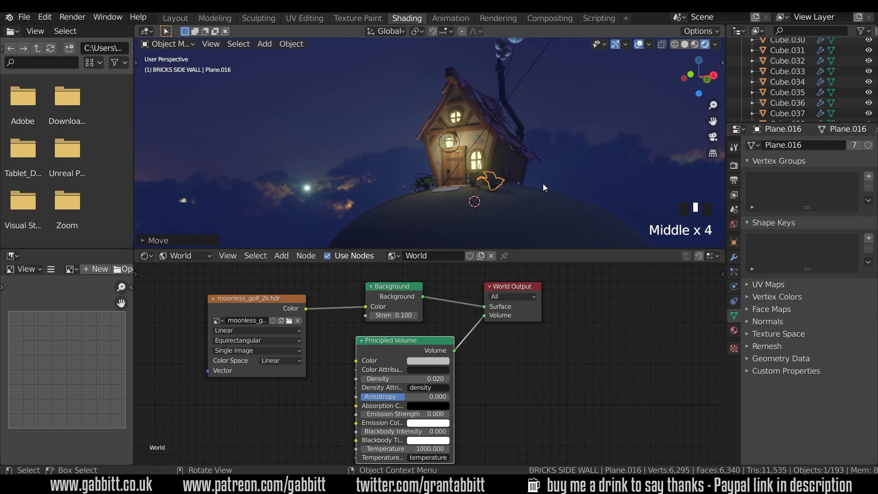
middle_drag(597, 179, 437, 230)
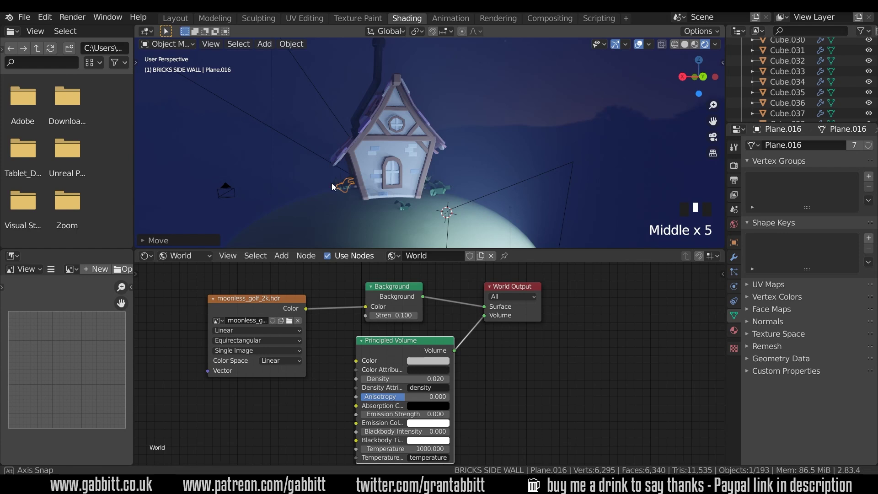
middle_drag(331, 183, 512, 174)
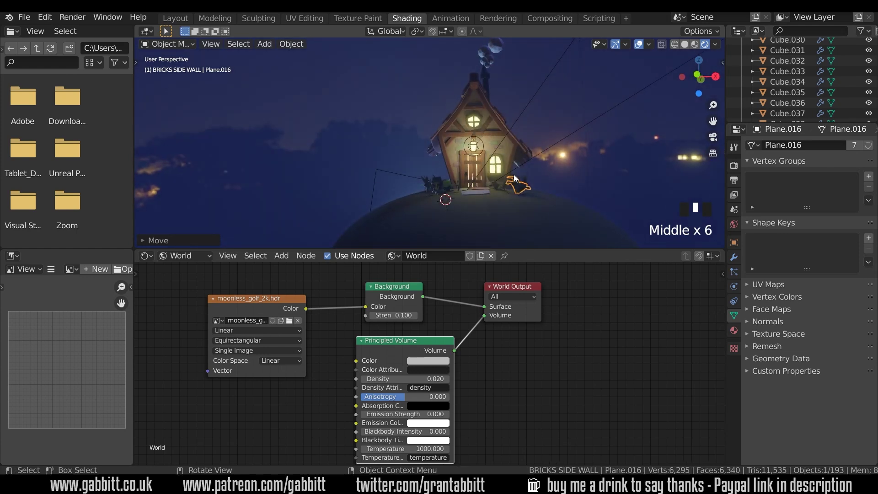